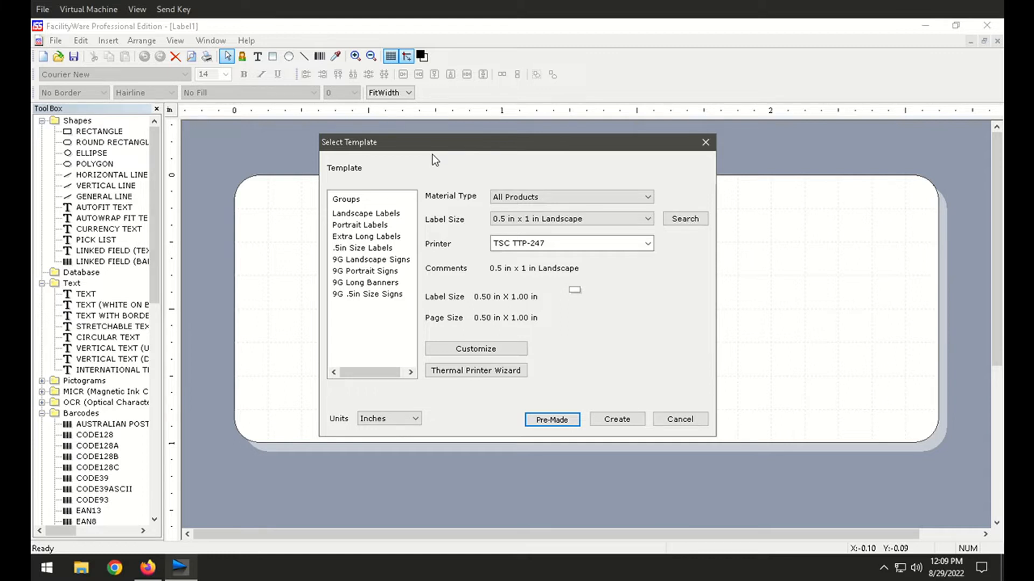
Compare the blank orange-header and WARNING-header label stock images in the browser, and return to FacilityWare
{"action": "left_click", "coordinate": [148, 568]}
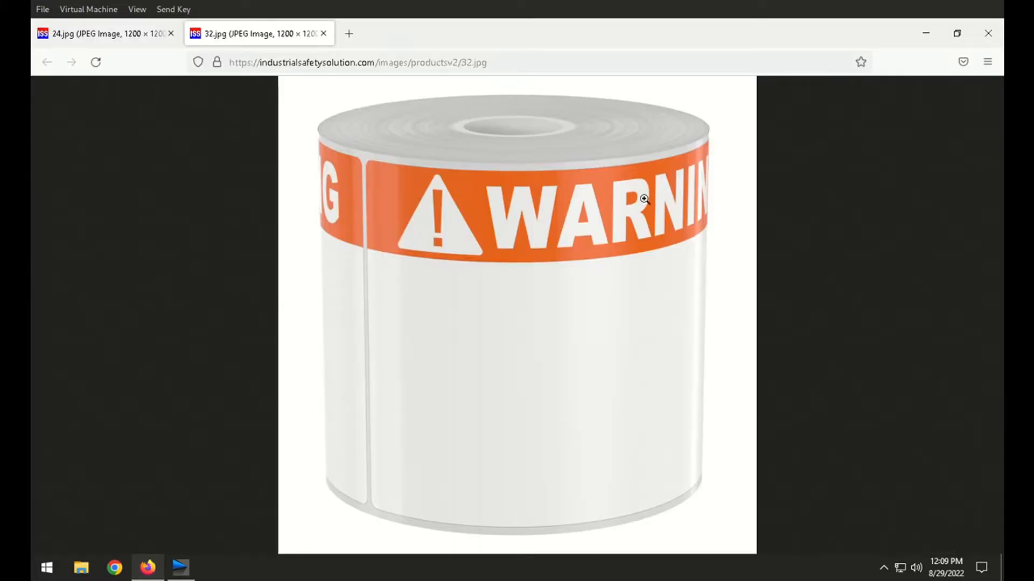
{"action": "left_click", "coordinate": [122, 36]}
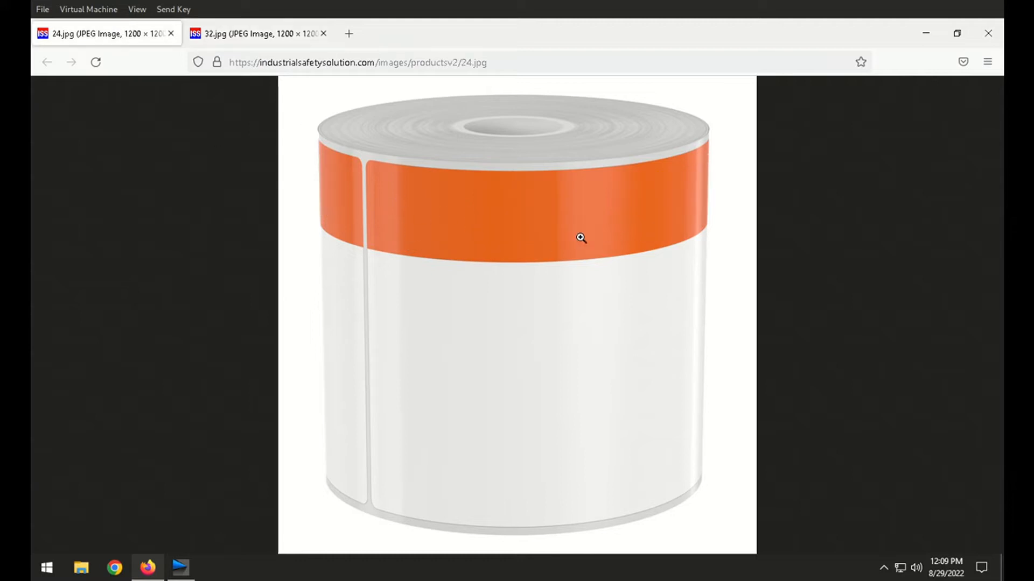
{"action": "left_click", "coordinate": [241, 34]}
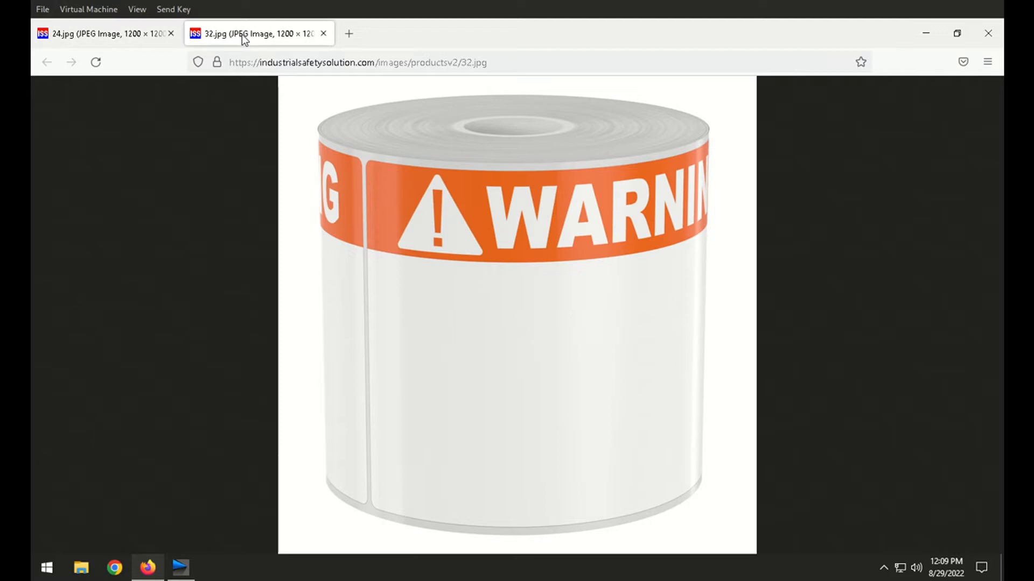
{"action": "left_click", "coordinate": [180, 567]}
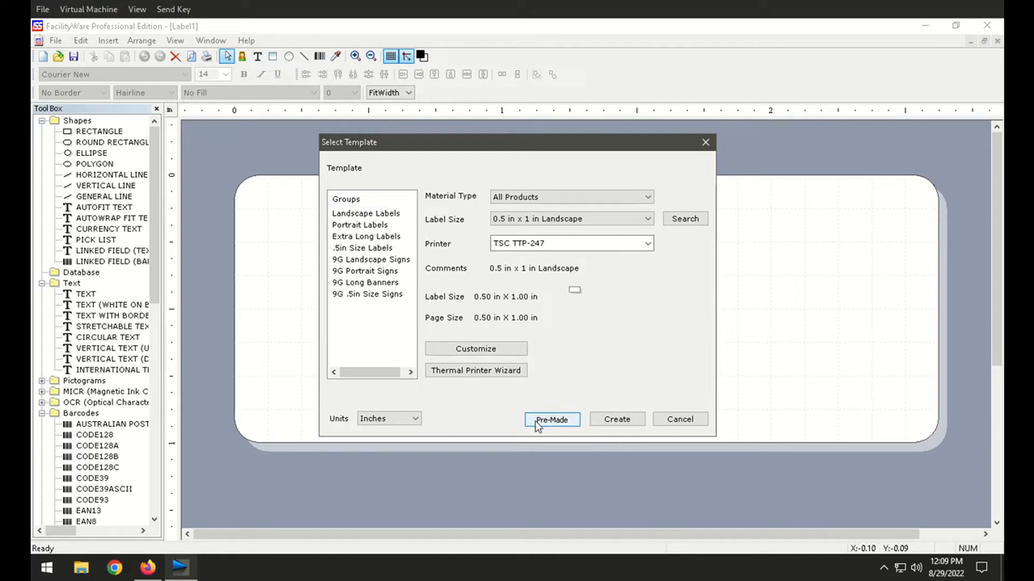
Open the pre-made template "4x6 Arc Flash Layout 1 (use danger or warning header stock)" from Arc Flash, Basic Arc Flash Labels
{"action": "left_click", "coordinate": [560, 420]}
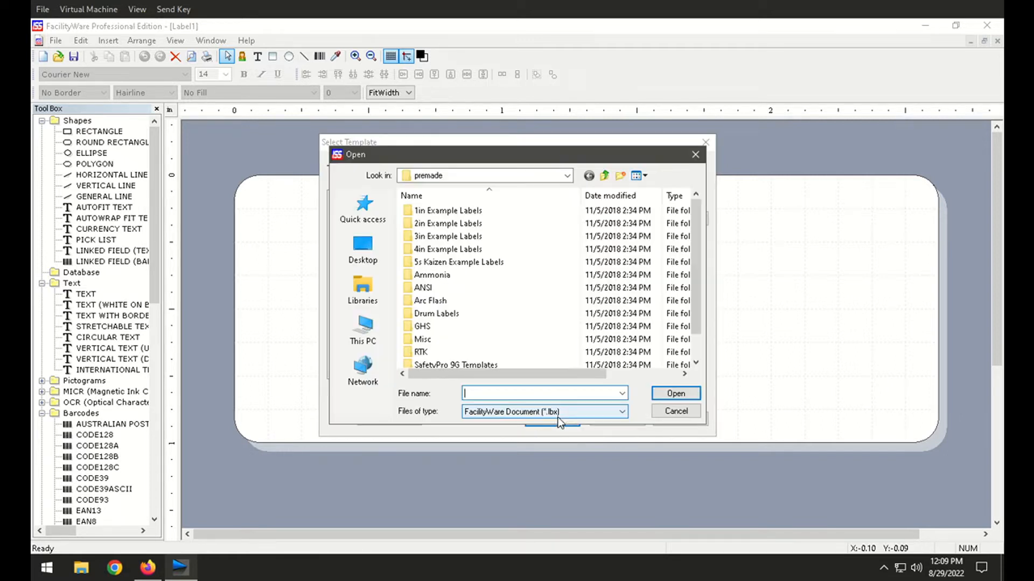
{"action": "double_click", "coordinate": [423, 303]}
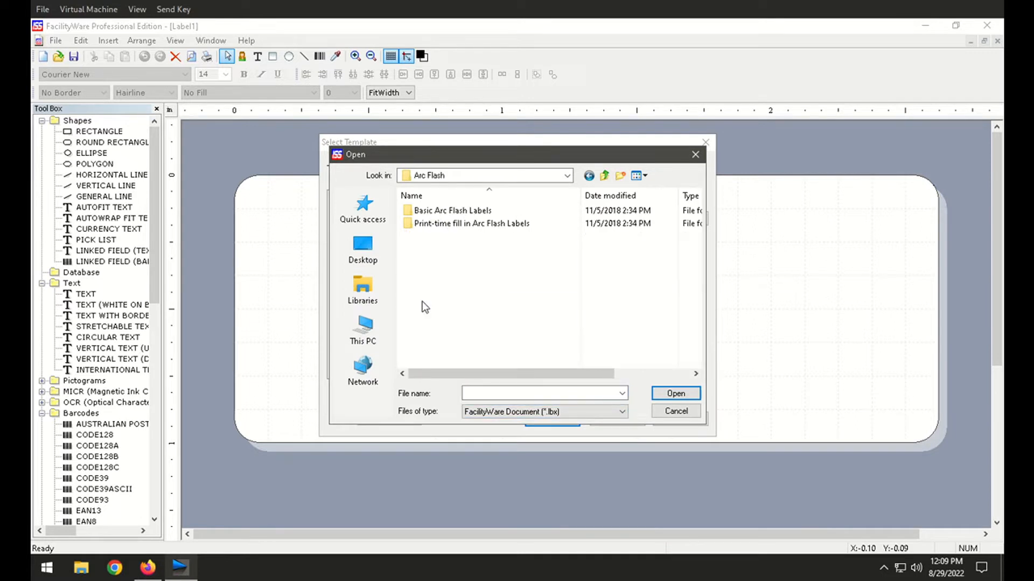
{"action": "double_click", "coordinate": [429, 213]}
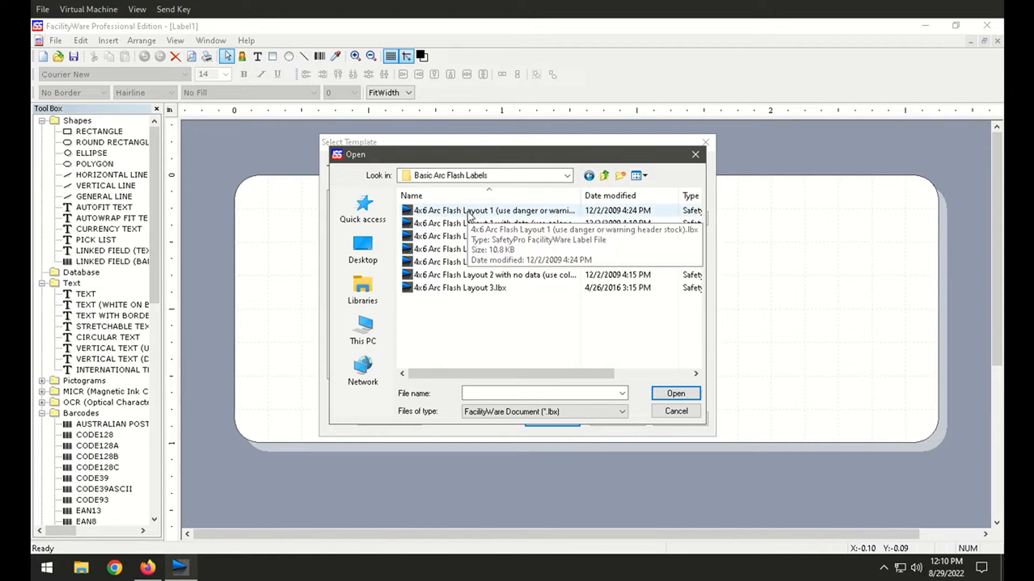
{"action": "double_click", "coordinate": [468, 213]}
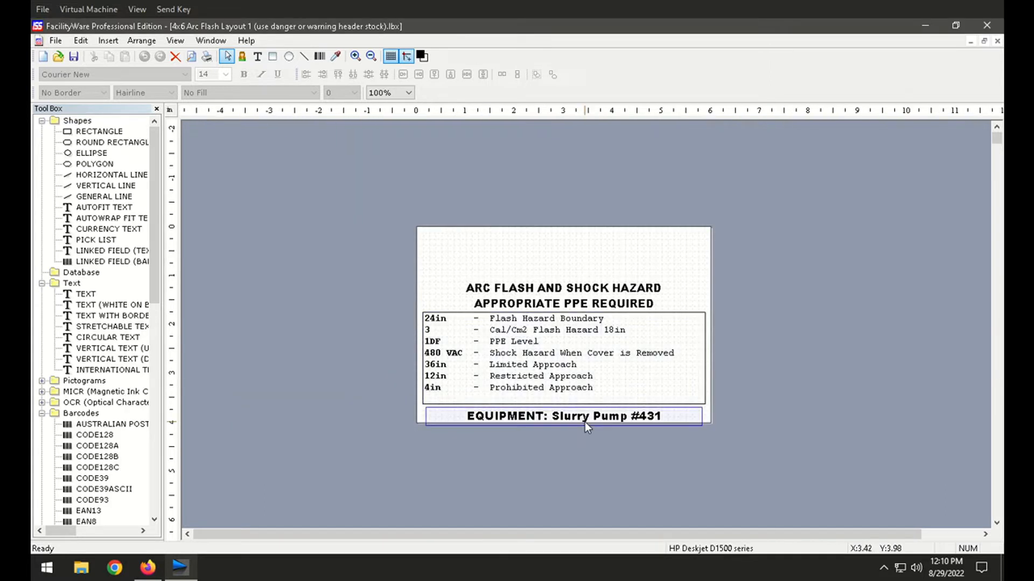
{"action": "left_click", "coordinate": [355, 56]}
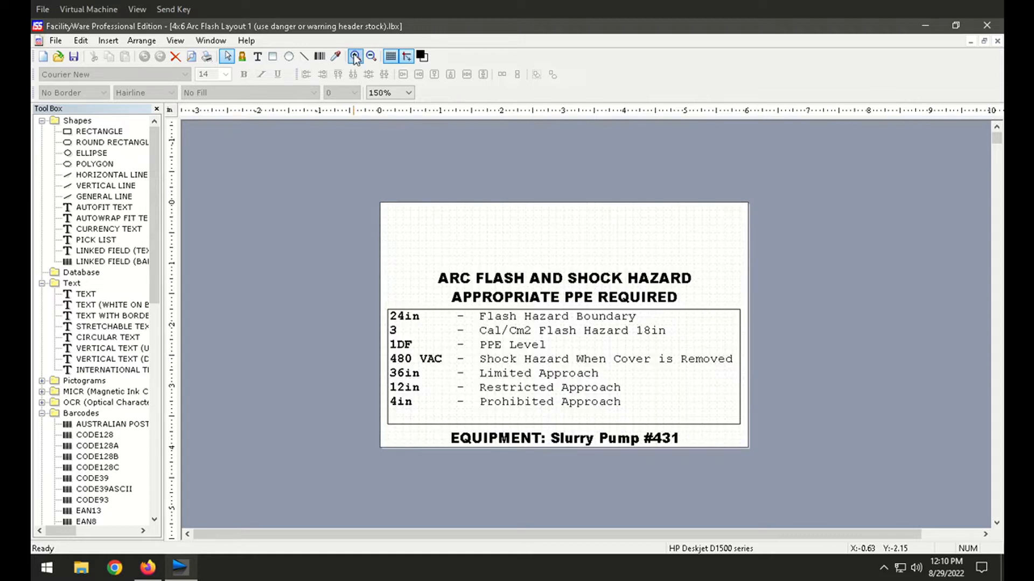
{"action": "left_click", "coordinate": [355, 56]}
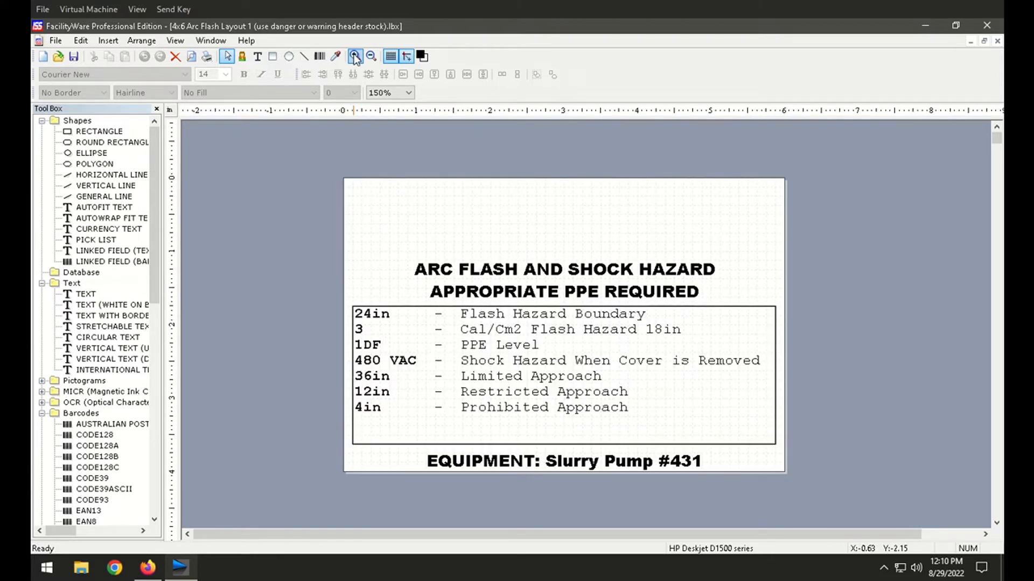
Examine the WARNING header stock image in the browser and the heading, hazard details and equipment text blocks of the label in FacilityWare
{"action": "left_click", "coordinate": [147, 572]}
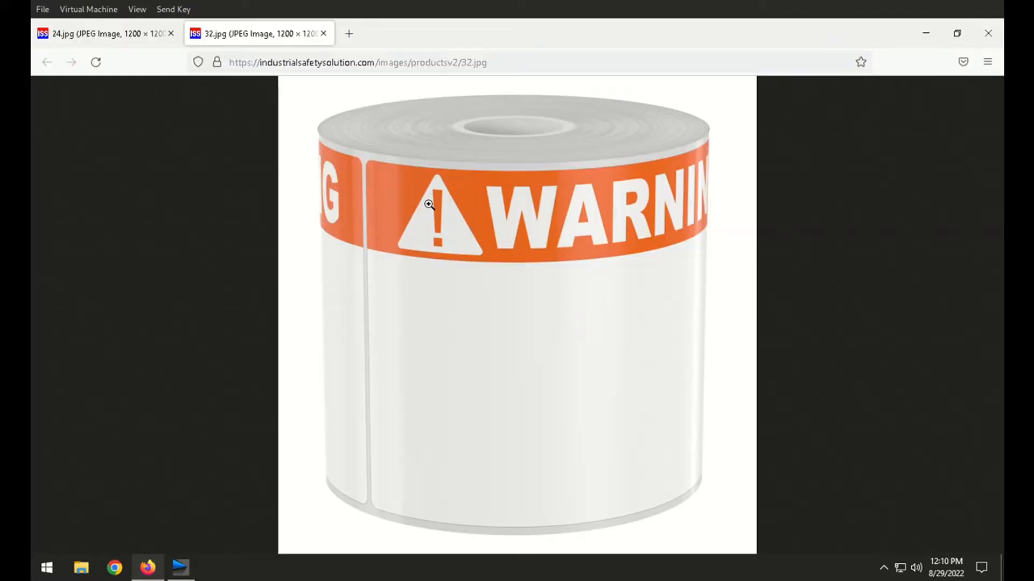
{"action": "left_click", "coordinate": [181, 568]}
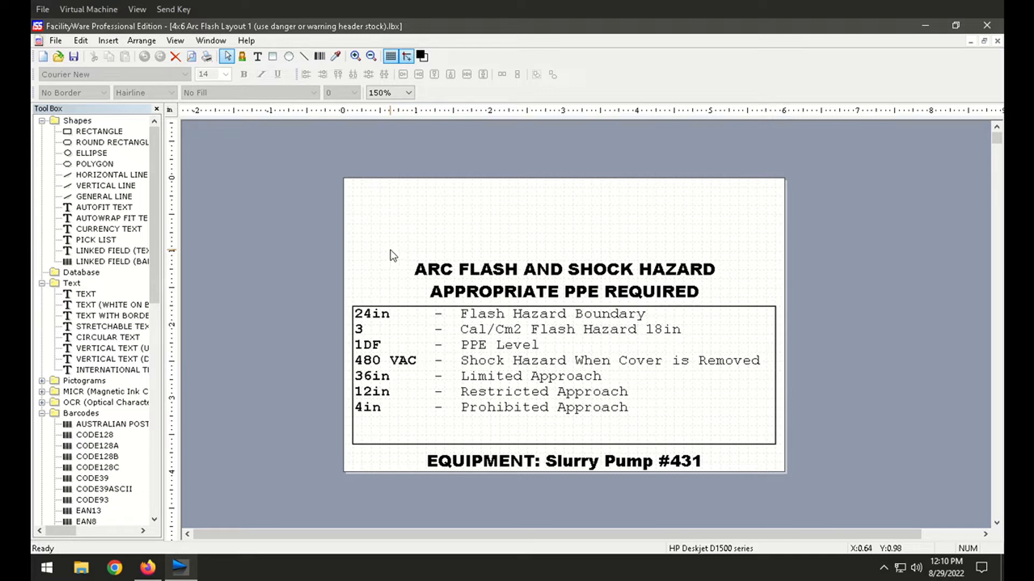
{"action": "left_click", "coordinate": [572, 414]}
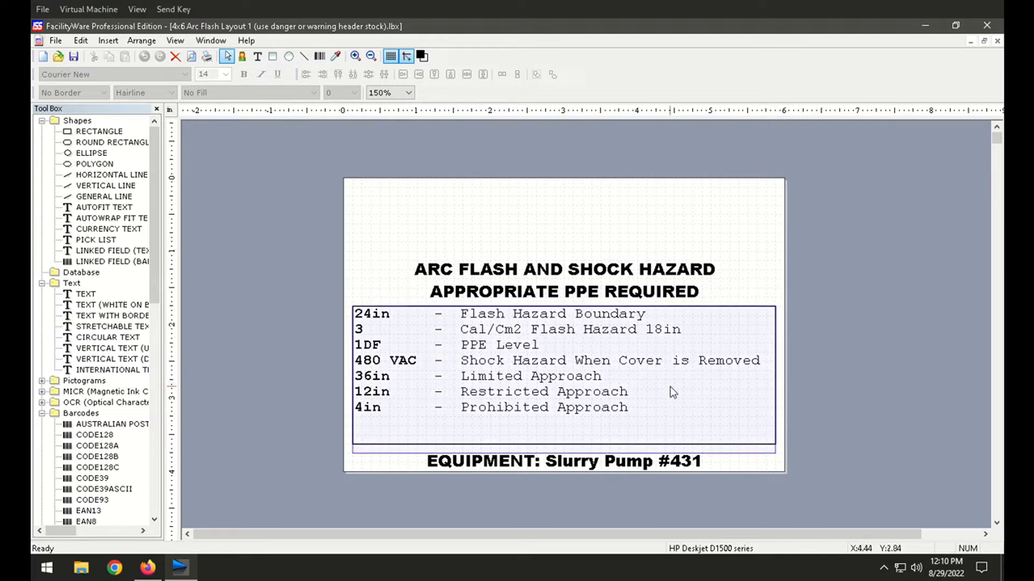
{"action": "left_click", "coordinate": [537, 272]}
{"action": "left_click", "coordinate": [545, 369]}
{"action": "left_click", "coordinate": [632, 463]}
{"action": "left_click", "coordinate": [541, 366]}
{"action": "left_click", "coordinate": [511, 291]}
{"action": "left_click", "coordinate": [517, 375]}
Try deleting the "4in - Prohibited Approach" line from the hazard details text and undo the deletion
{"action": "double_click", "coordinate": [515, 375]}
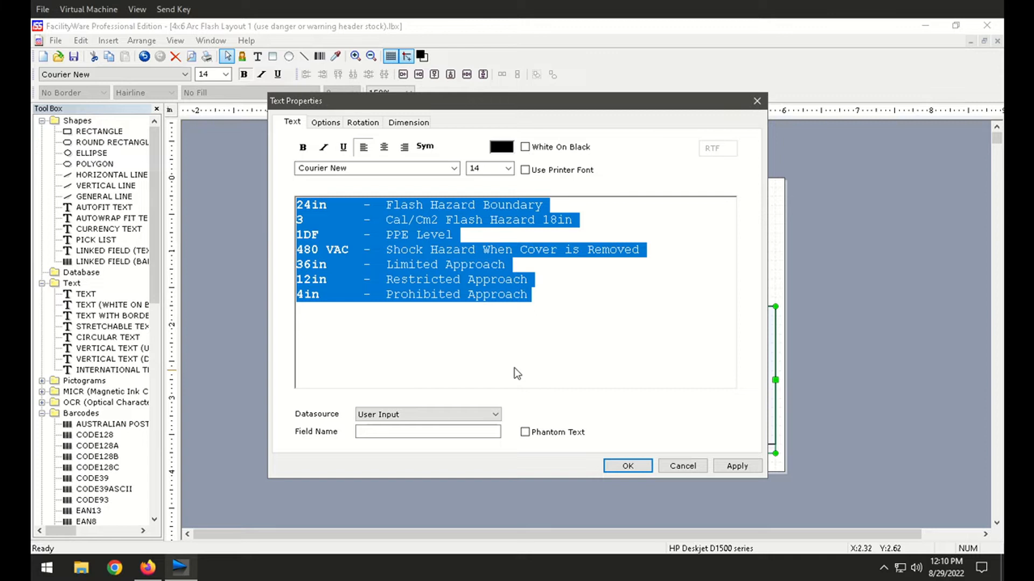
{"action": "left_click", "coordinate": [543, 300]}
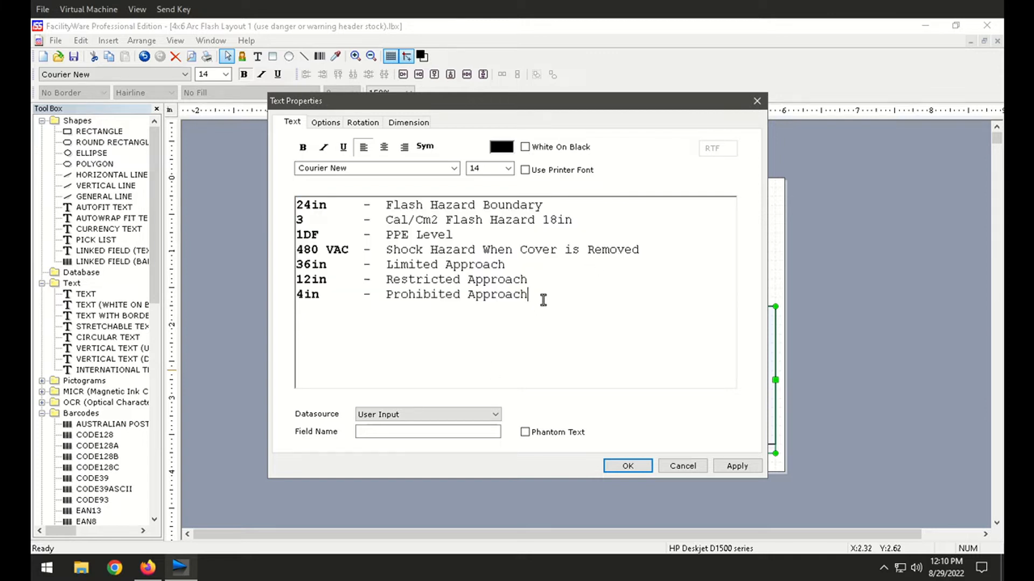
{"action": "key", "text": "Home"}
{"action": "key", "text": "shift+End"}
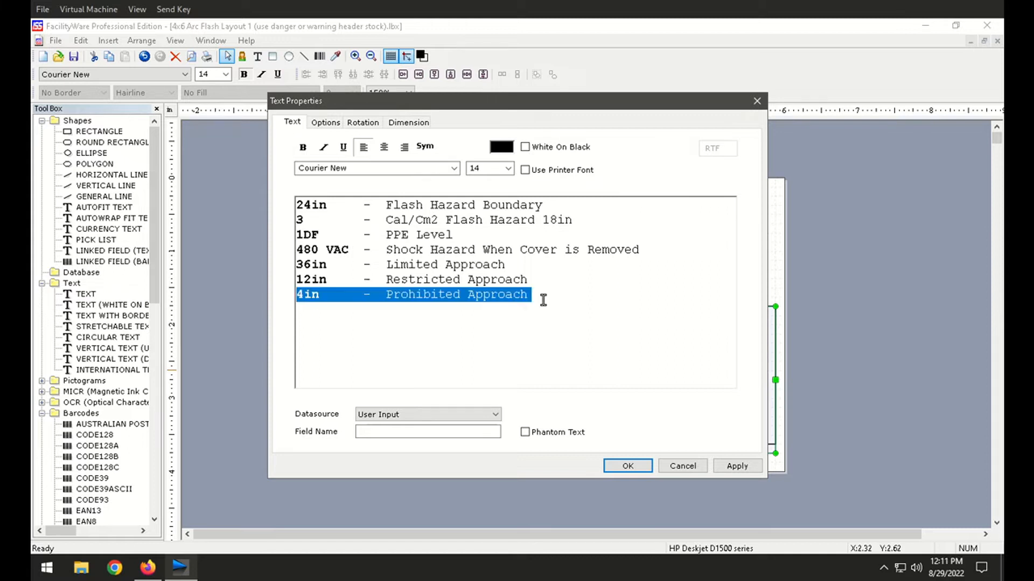
{"action": "key", "text": "Delete"}
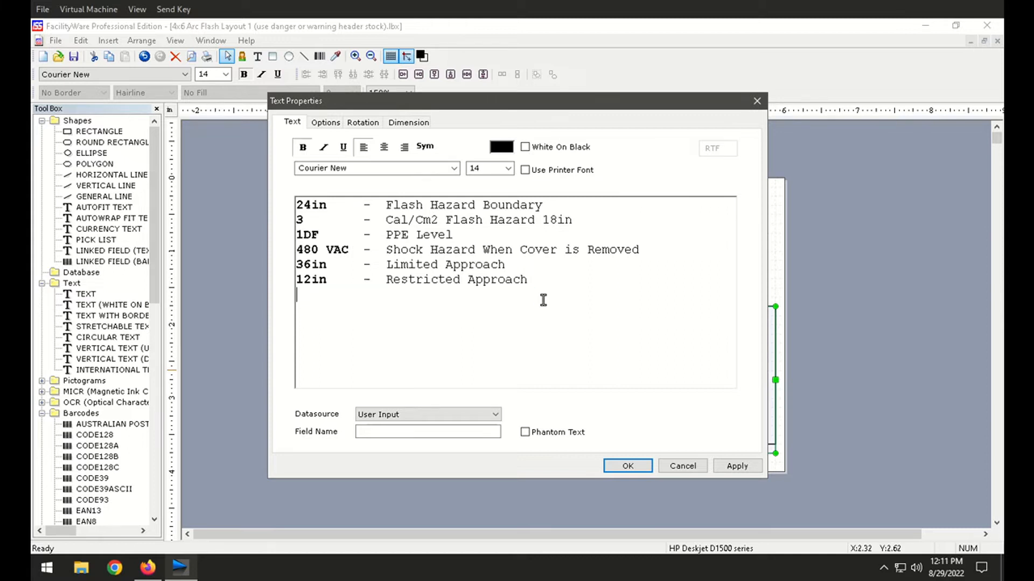
{"action": "key", "text": "ctrl+z"}
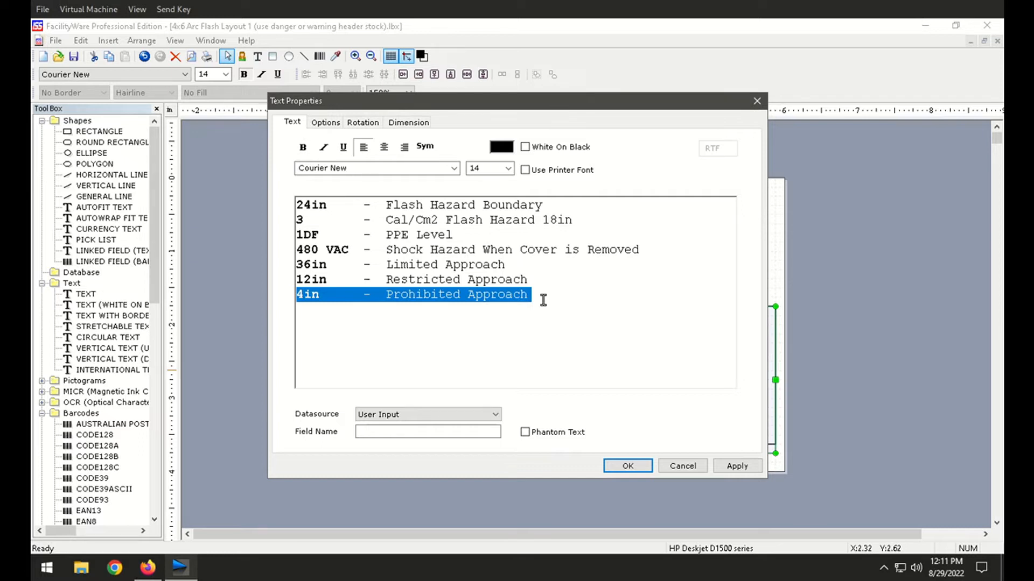
Move the "4in - Prohibited Approach" line above the "12in - Restricted Approach" line and apply the text change
{"action": "key", "text": "ctrl+x"}
{"action": "key", "text": "Up"}
{"action": "key", "text": "Up"}
{"action": "key", "text": "End"}
{"action": "key", "text": "Return"}
{"action": "key", "text": "ctrl+v"}
{"action": "key", "text": "Return"}
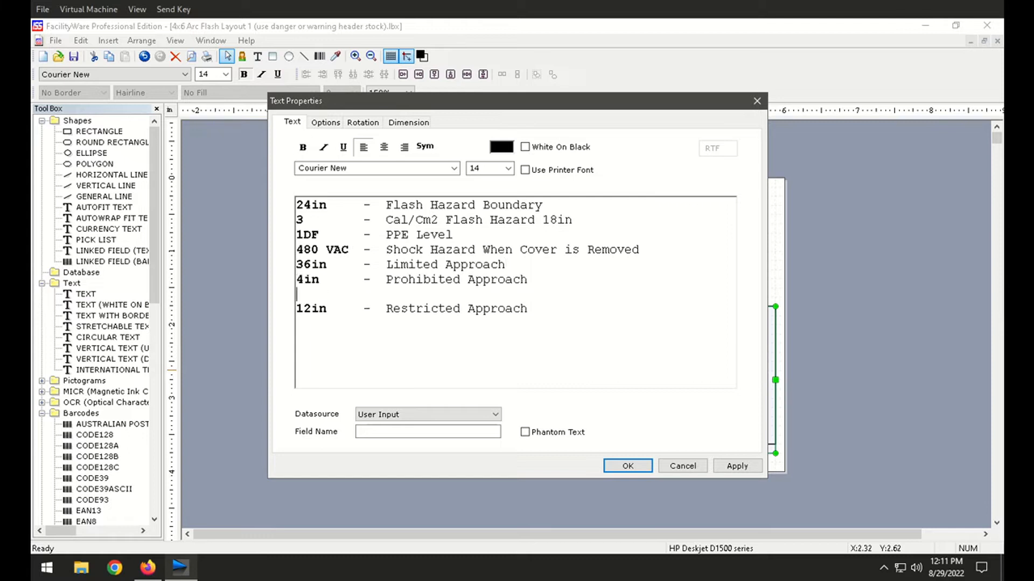
{"action": "key", "text": "Delete"}
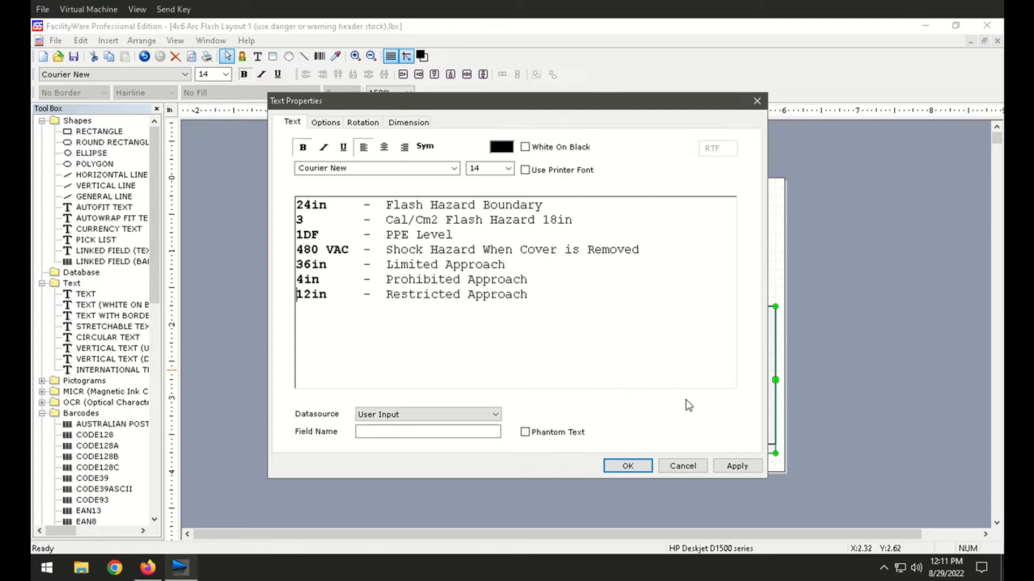
{"action": "left_click", "coordinate": [628, 466]}
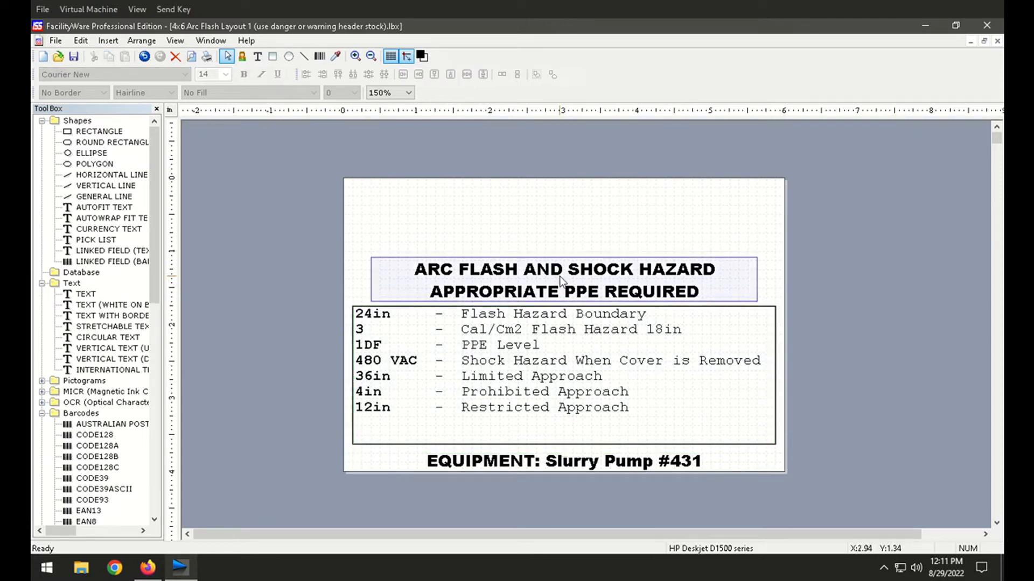
Remove the "APPROPRIATE PPE REQUIRED" line from the label's heading text
{"action": "left_click", "coordinate": [560, 280]}
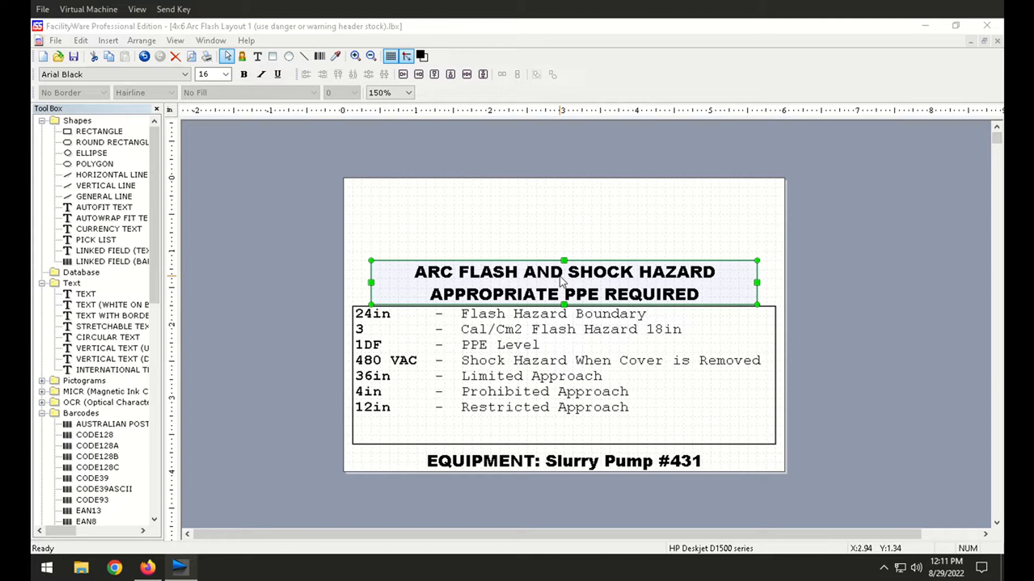
{"action": "double_click", "coordinate": [559, 280]}
{"action": "double_click", "coordinate": [577, 243]}
{"action": "triple_click", "coordinate": [577, 243]}
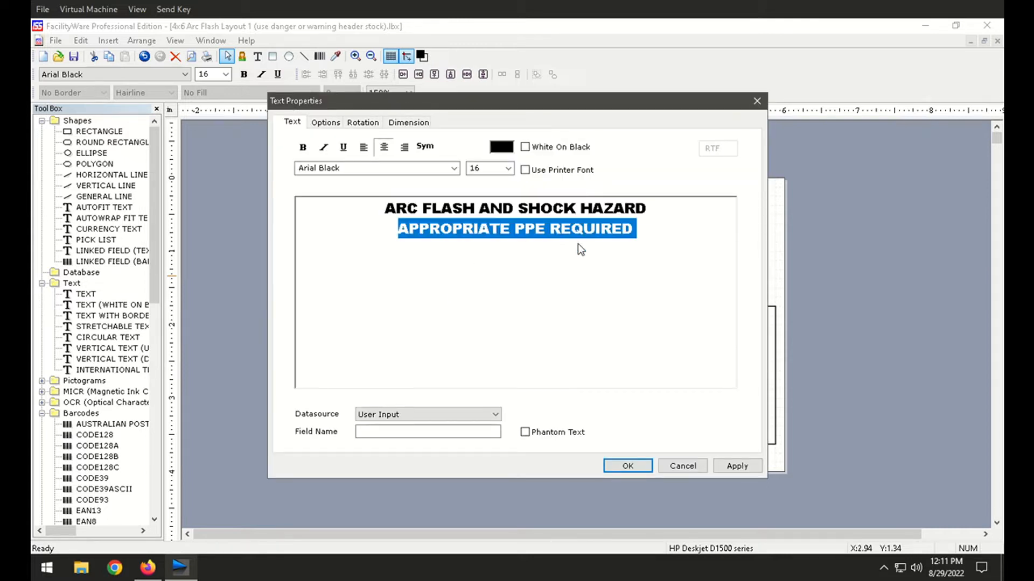
{"action": "key", "text": "BackSpace"}
{"action": "key", "text": "BackSpace"}
Format the "ARC FLASH AND SHOCK HAZARD" heading in bold Arial Narrow at size 24 and apply it
{"action": "key", "text": "ctrl+a"}
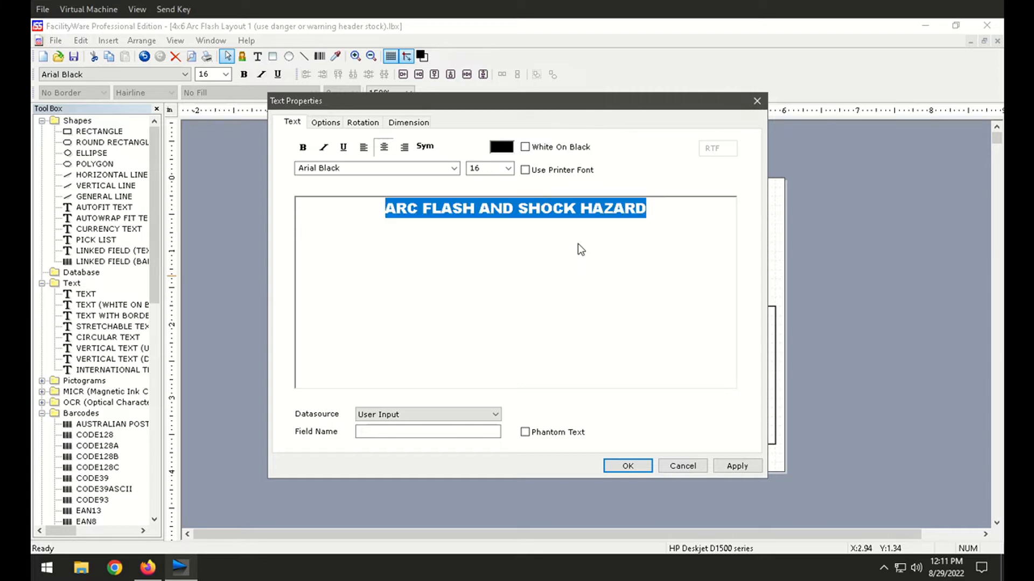
{"action": "left_click", "coordinate": [454, 168]}
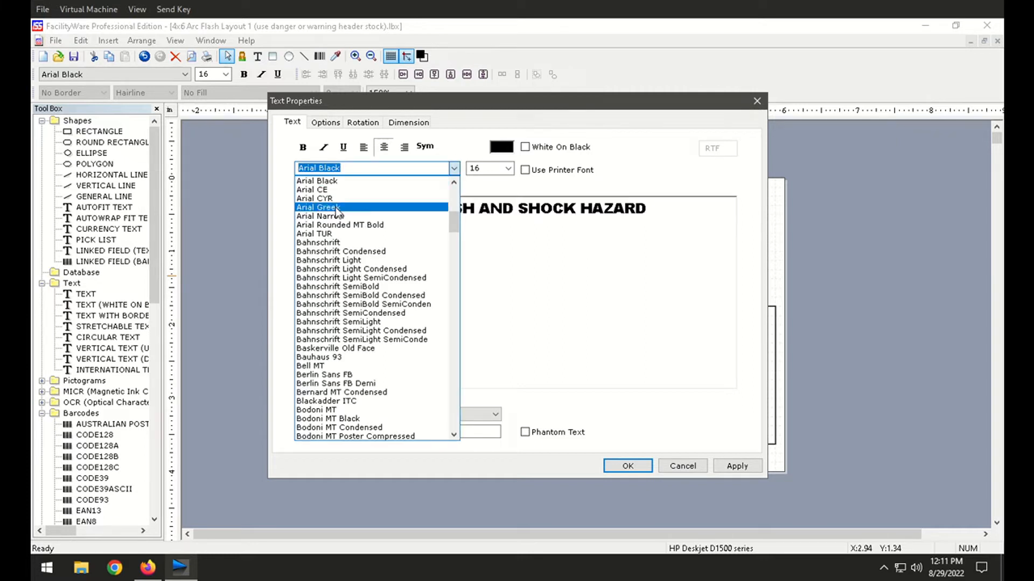
{"action": "left_click", "coordinate": [337, 216]}
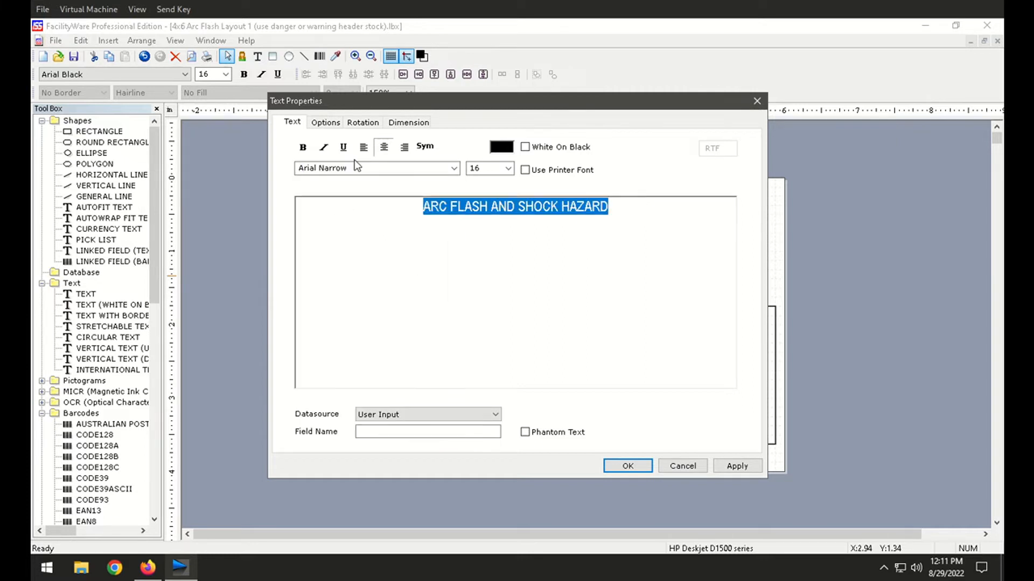
{"action": "left_click", "coordinate": [508, 168]}
{"action": "left_click", "coordinate": [482, 257]}
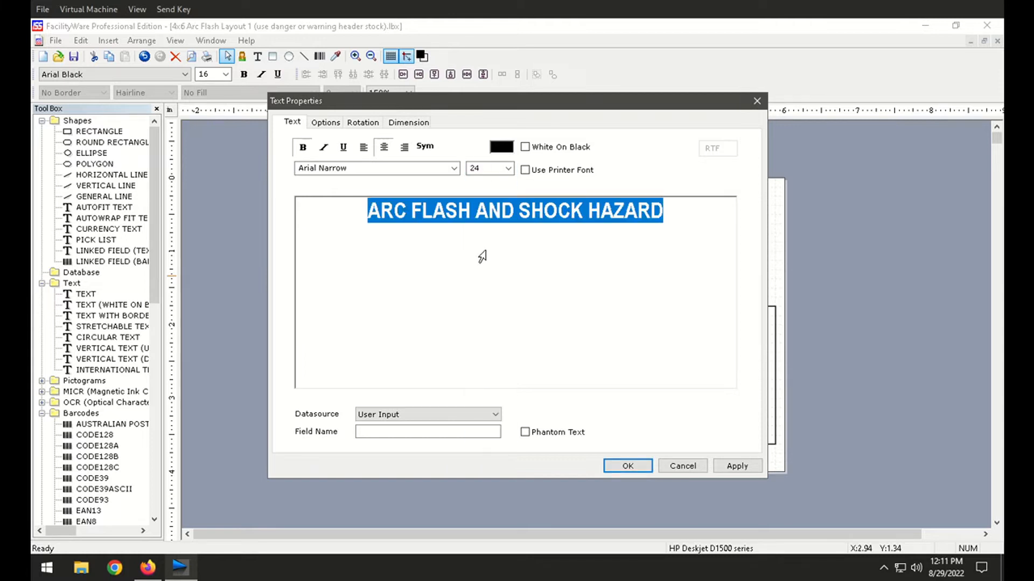
{"action": "left_click", "coordinate": [627, 466]}
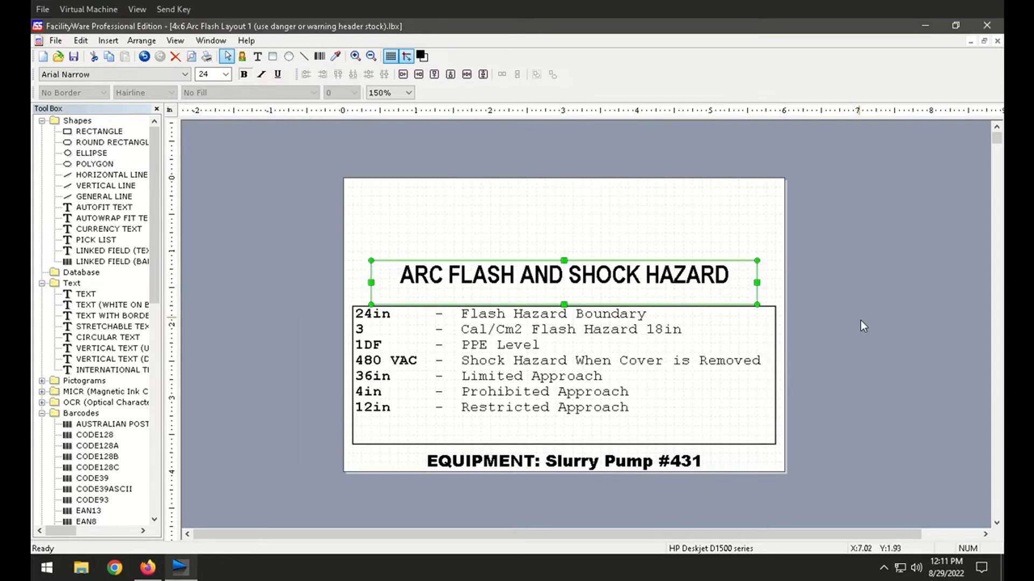
{"action": "left_click", "coordinate": [860, 321]}
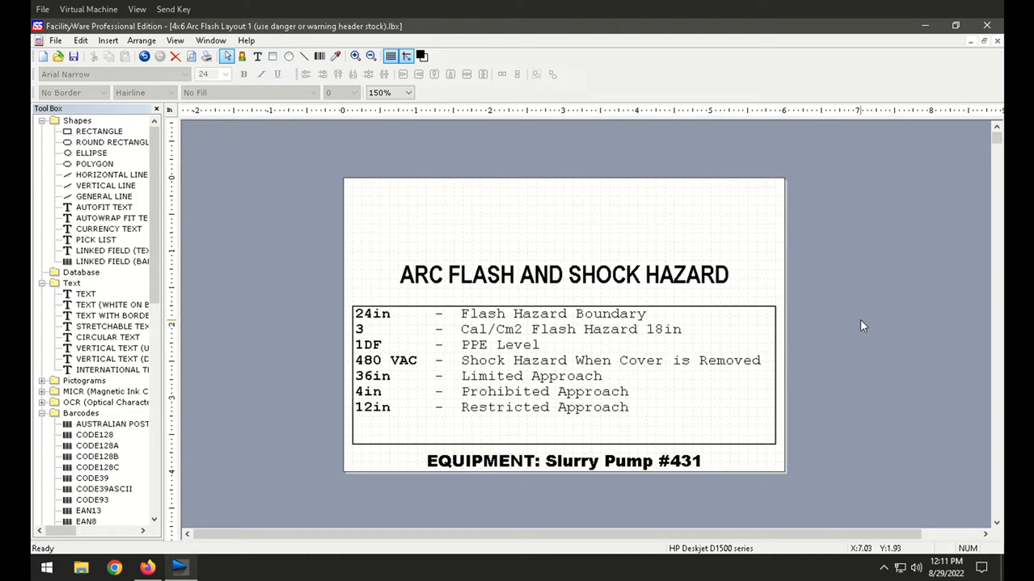
Nudge the equipment text block slightly upward so it sits closer to the hazard details box
{"action": "double_click", "coordinate": [577, 462]}
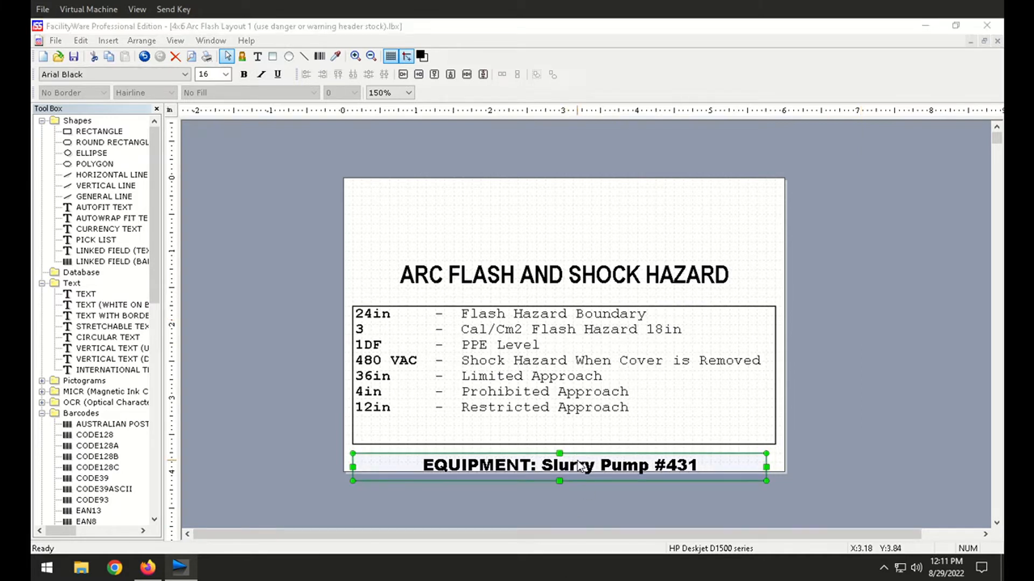
{"action": "left_click", "coordinate": [681, 465]}
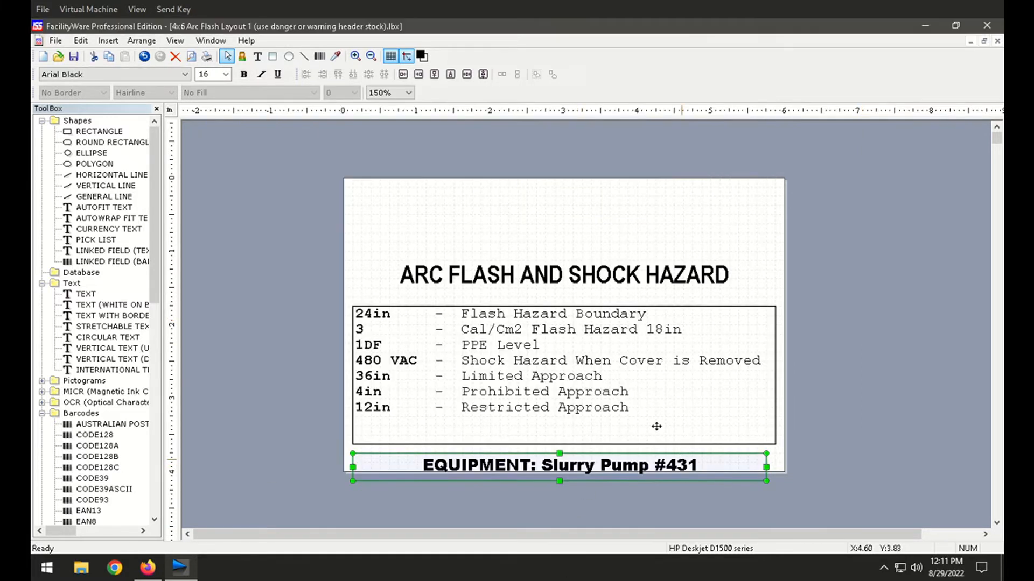
{"action": "left_click_drag", "start_coordinate": [542, 468], "coordinate": [546, 463]}
Replace the equipment name with "TEST LABEL" after "EQUIPMENT:" and apply the text change
{"action": "double_click", "coordinate": [546, 463]}
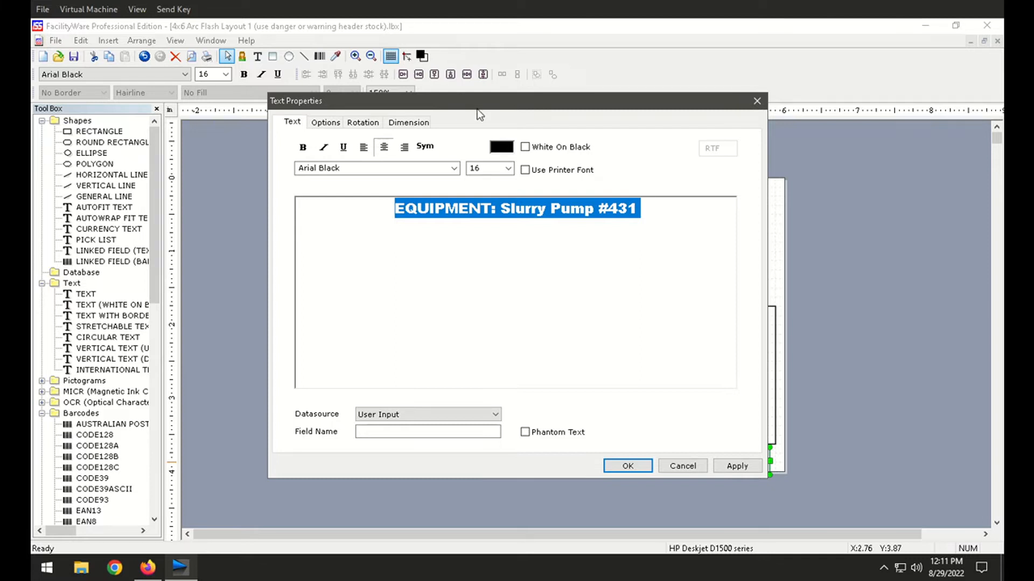
{"action": "left_click", "coordinate": [496, 204]}
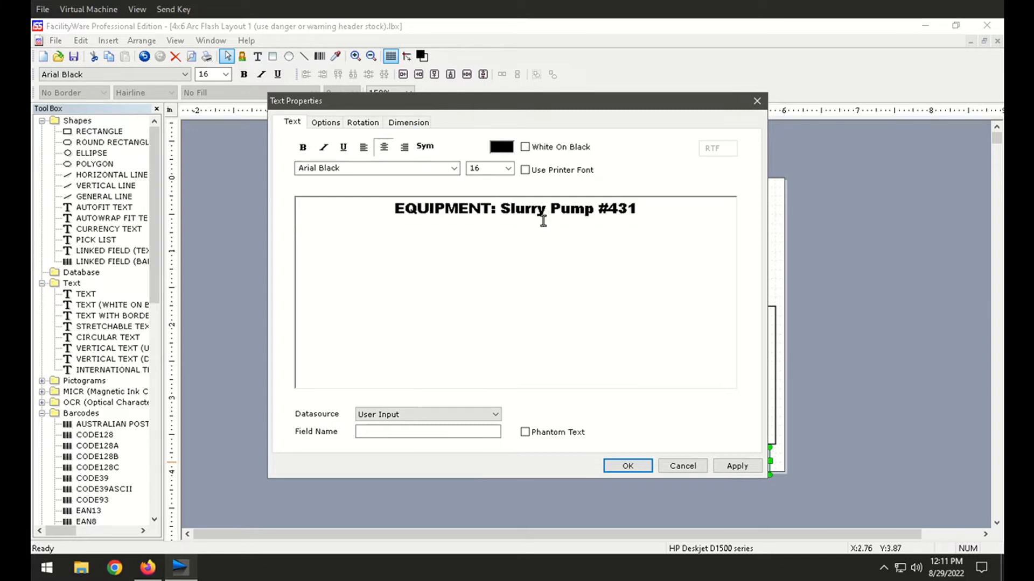
{"action": "key", "text": "shift+End"}
{"action": "type", "text": "TEST LABEL"}
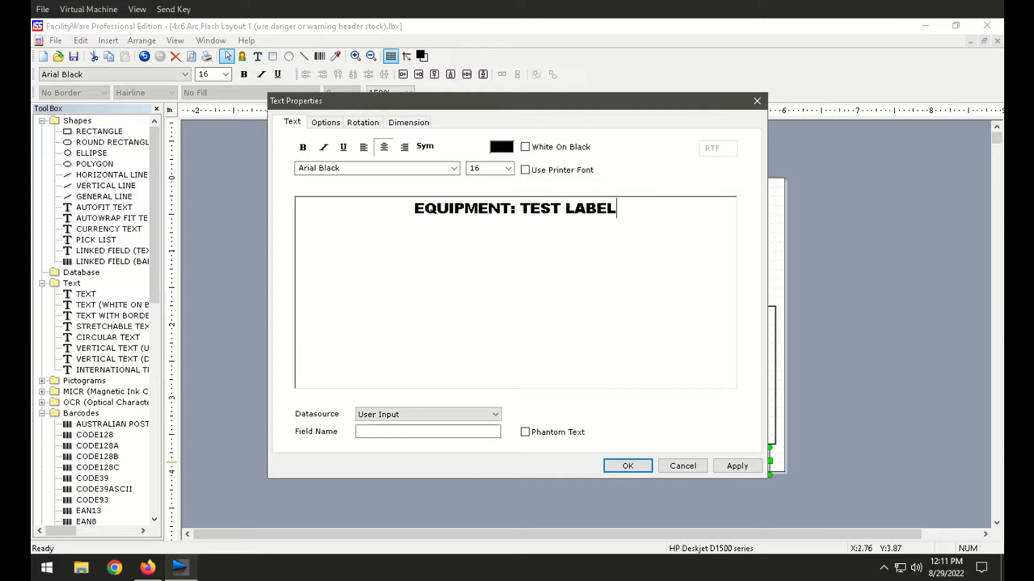
{"action": "left_click", "coordinate": [639, 469]}
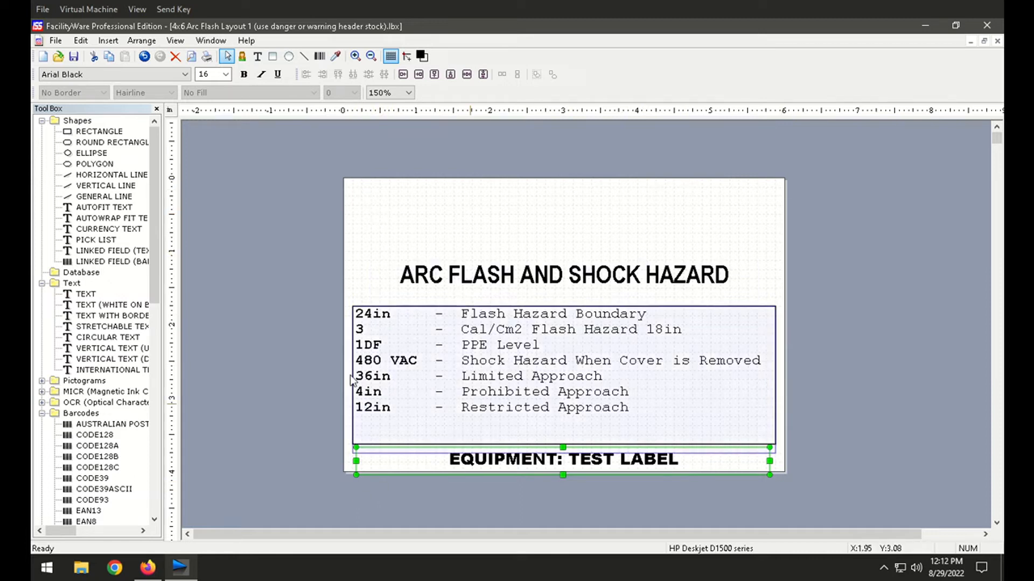
Open the pre-made template "4x6 Arc Flash Layout 2 with data (use color stripe stock)" from the Basic Arc Flash Labels folder
{"action": "left_click", "coordinate": [263, 325]}
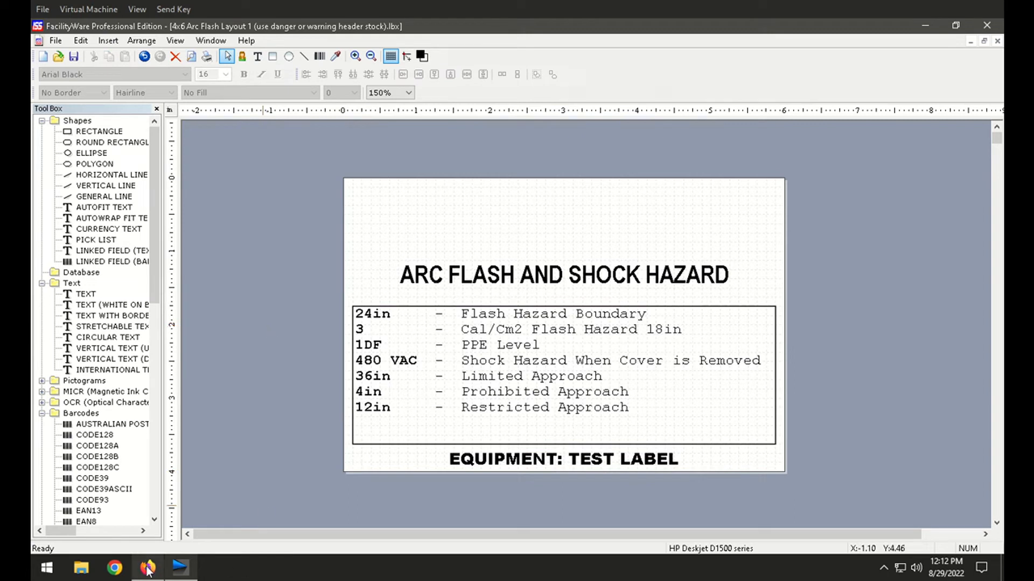
{"action": "left_click", "coordinate": [45, 60]}
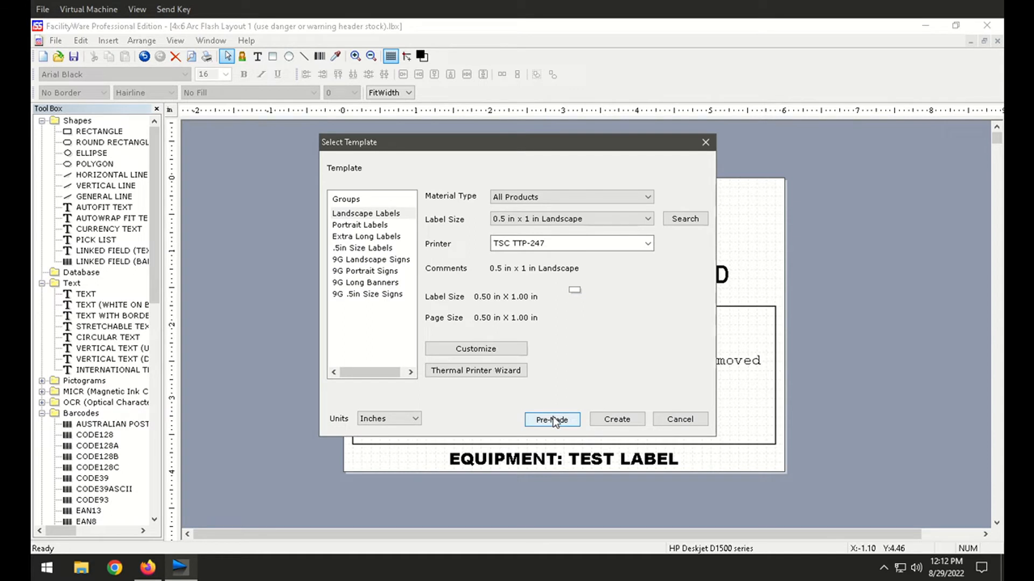
{"action": "left_click", "coordinate": [554, 419]}
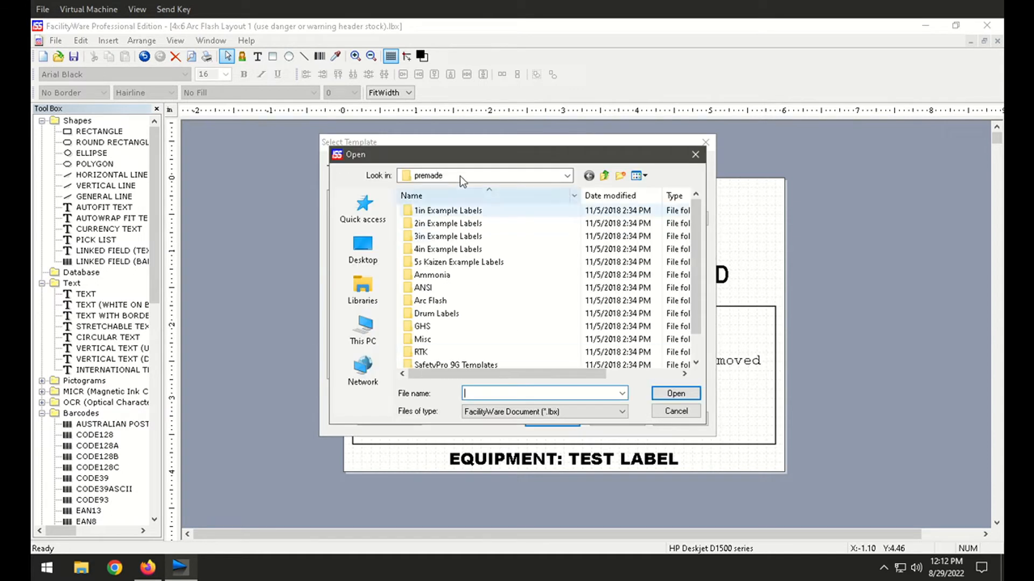
{"action": "double_click", "coordinate": [420, 302]}
{"action": "double_click", "coordinate": [428, 210]}
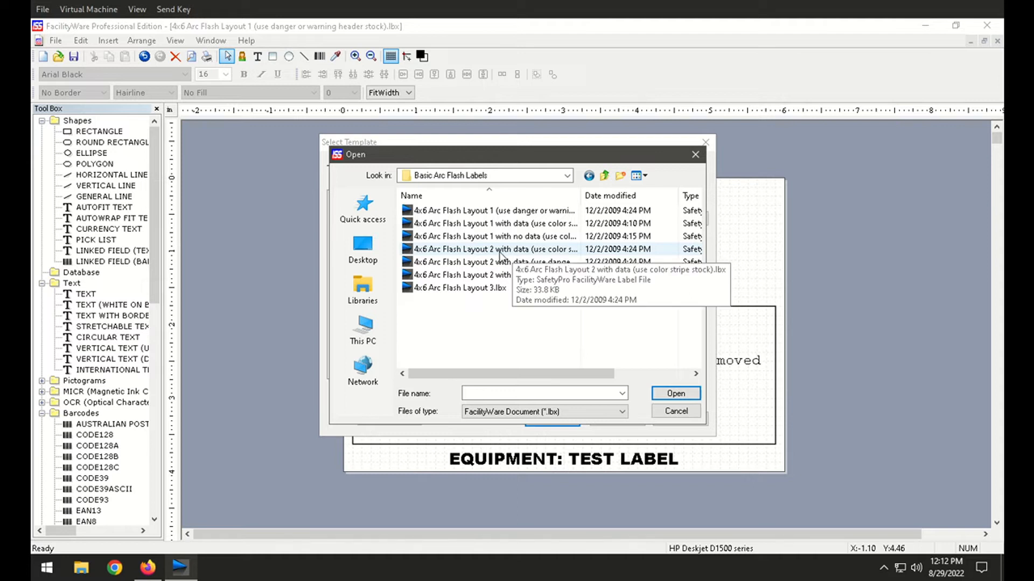
{"action": "double_click", "coordinate": [546, 249]}
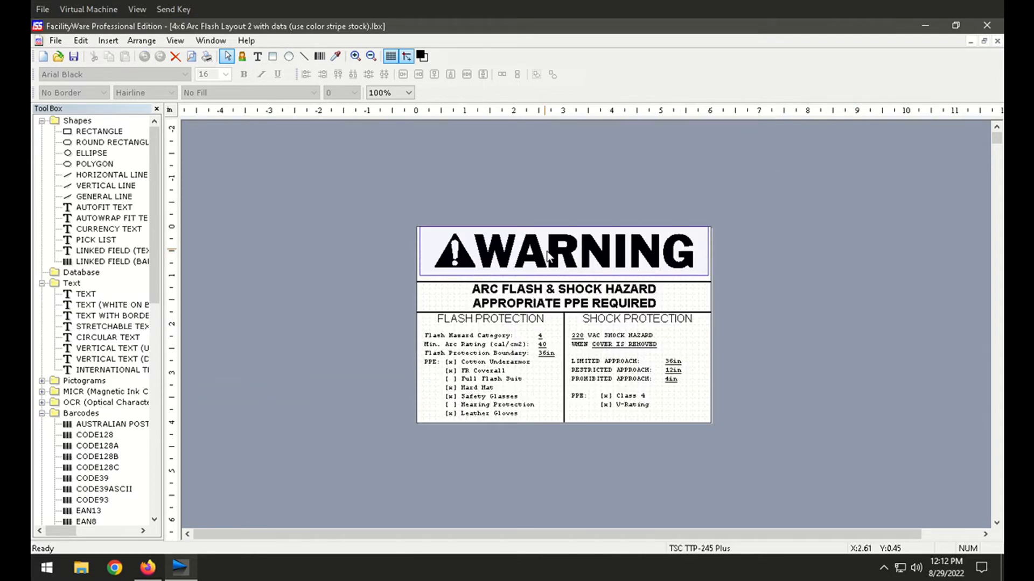
Switch to Firefox to view the orange stripe label roll image, and return to FacilityWare
{"action": "left_click", "coordinate": [147, 571]}
{"action": "left_click", "coordinate": [105, 36]}
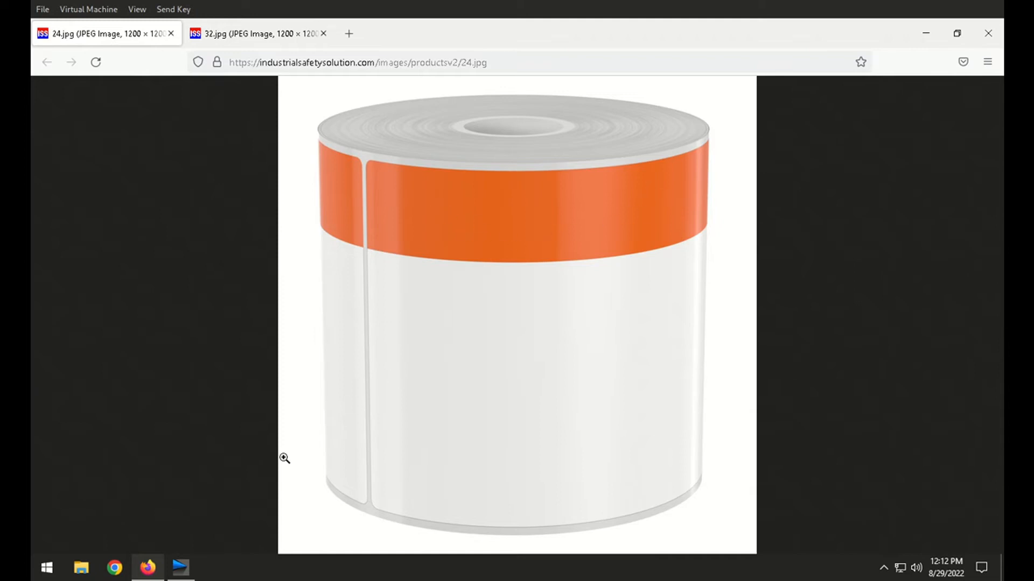
{"action": "left_click", "coordinate": [183, 568]}
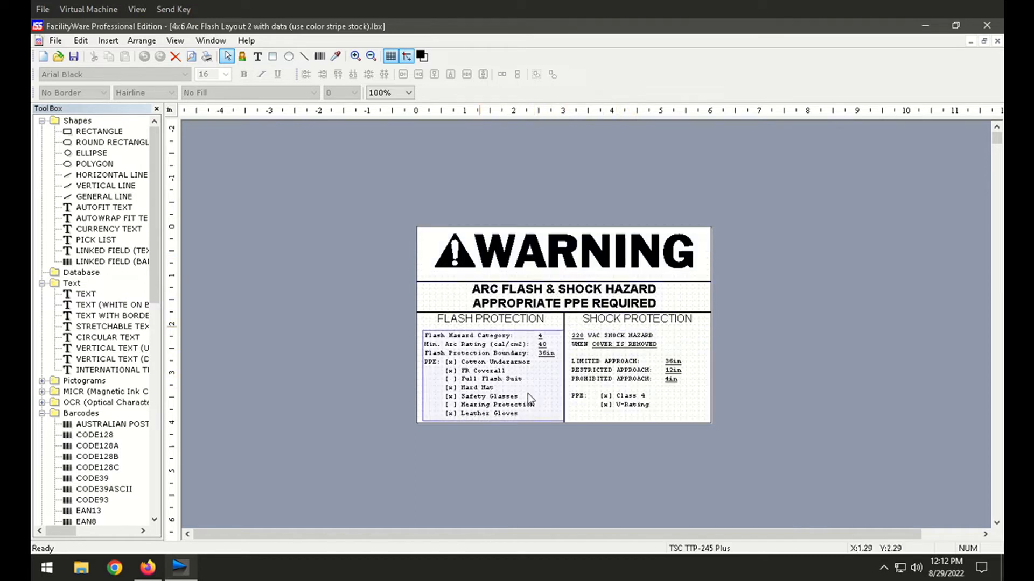
{"action": "left_click", "coordinate": [553, 258]}
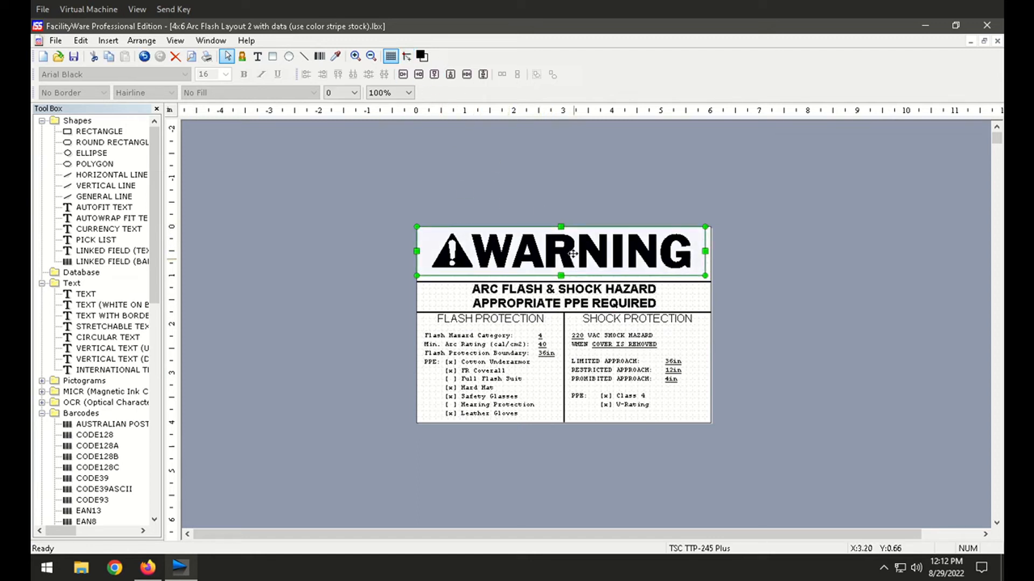
{"action": "key", "text": "Delete"}
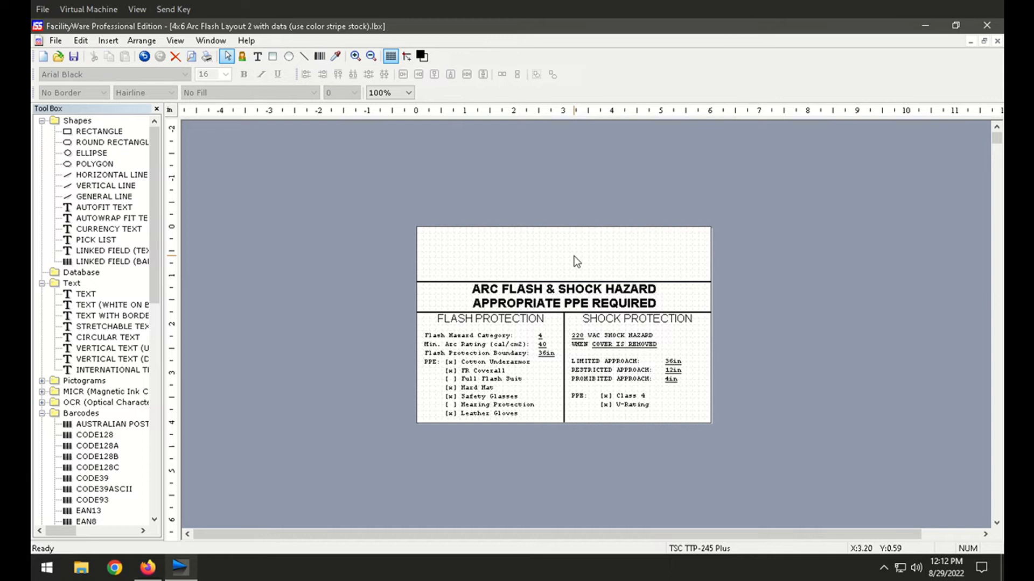
{"action": "key", "text": "ctrl+z"}
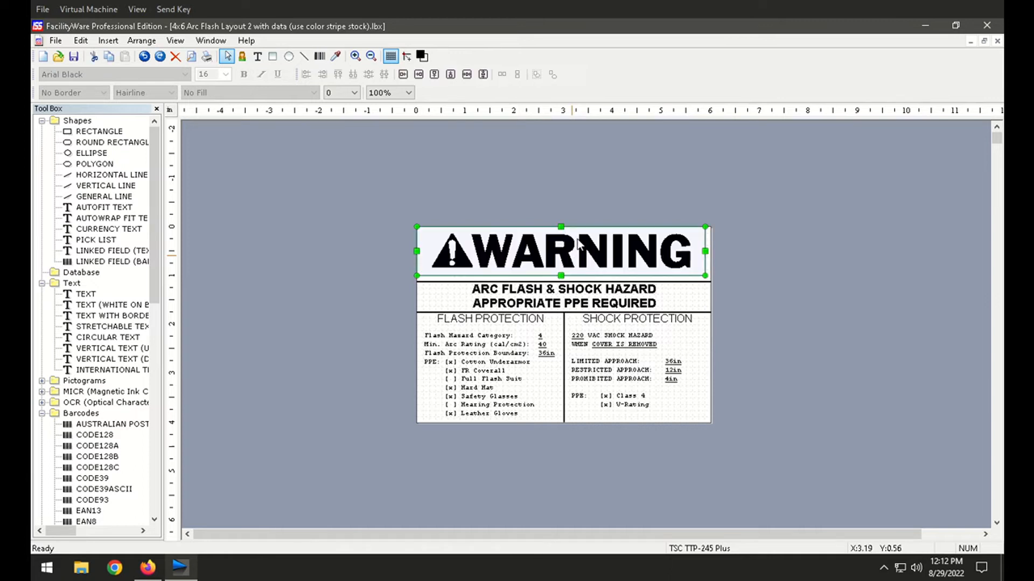
{"action": "left_click", "coordinate": [726, 230]}
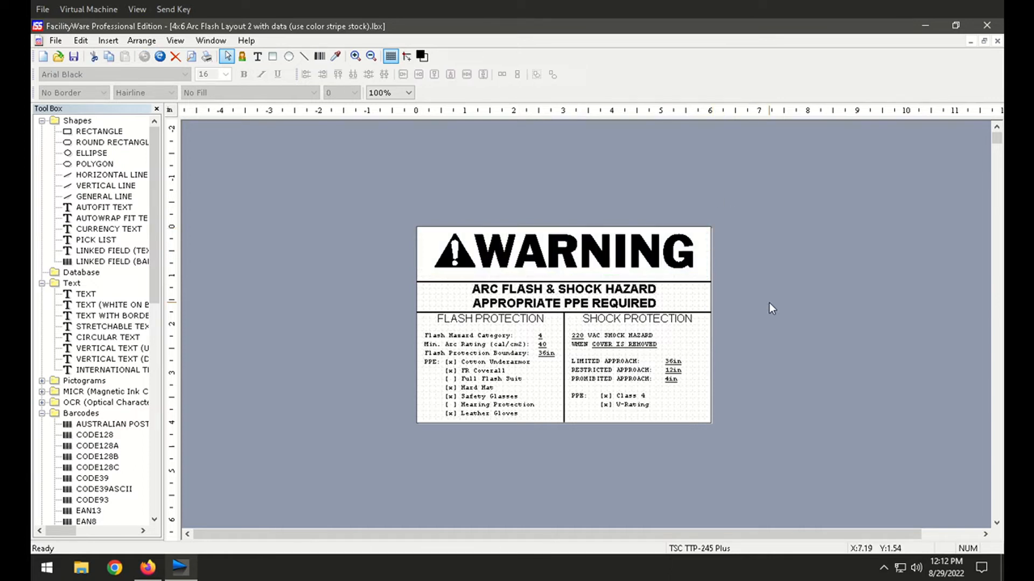
Remove the WARNING header from the label and insert a DANGER sign header from the English headers for Windows 7, 8, 10 or newer
{"action": "left_click_drag", "start_coordinate": [557, 265], "coordinate": [549, 179]}
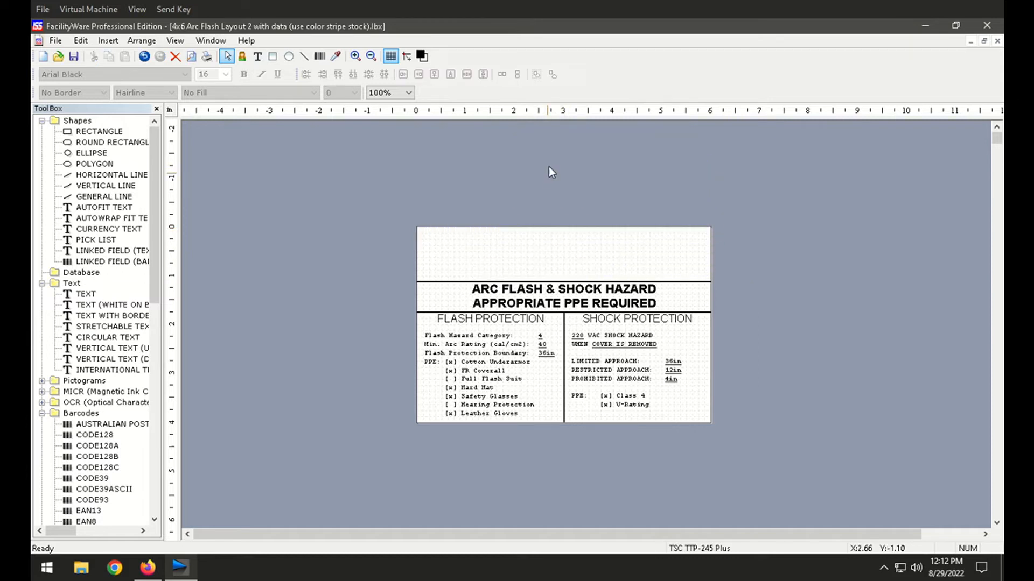
{"action": "left_click", "coordinate": [42, 381]}
{"action": "left_click_drag", "start_coordinate": [106, 402], "coordinate": [444, 292]}
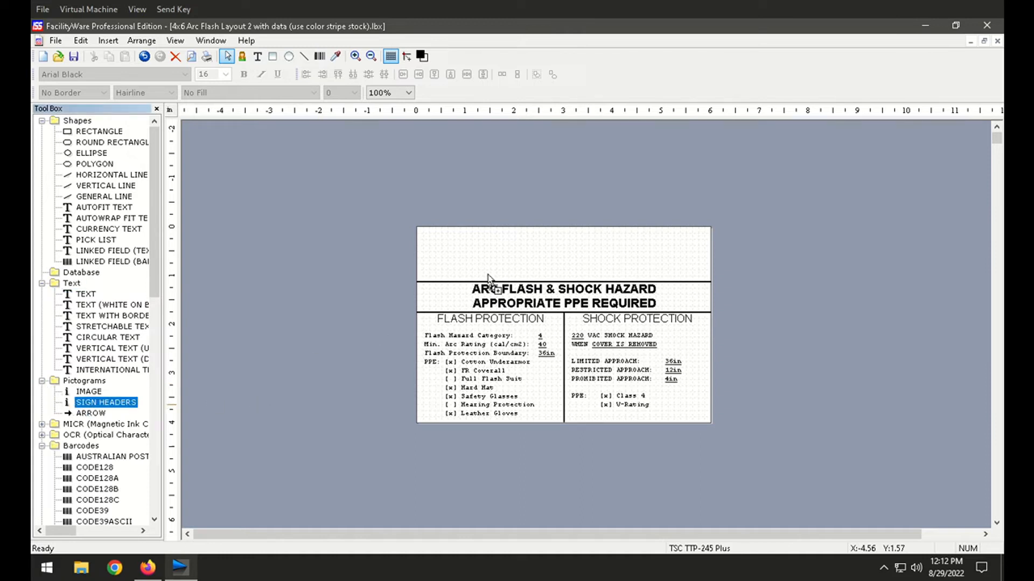
{"action": "left_click_drag", "start_coordinate": [531, 253], "coordinate": [531, 257]}
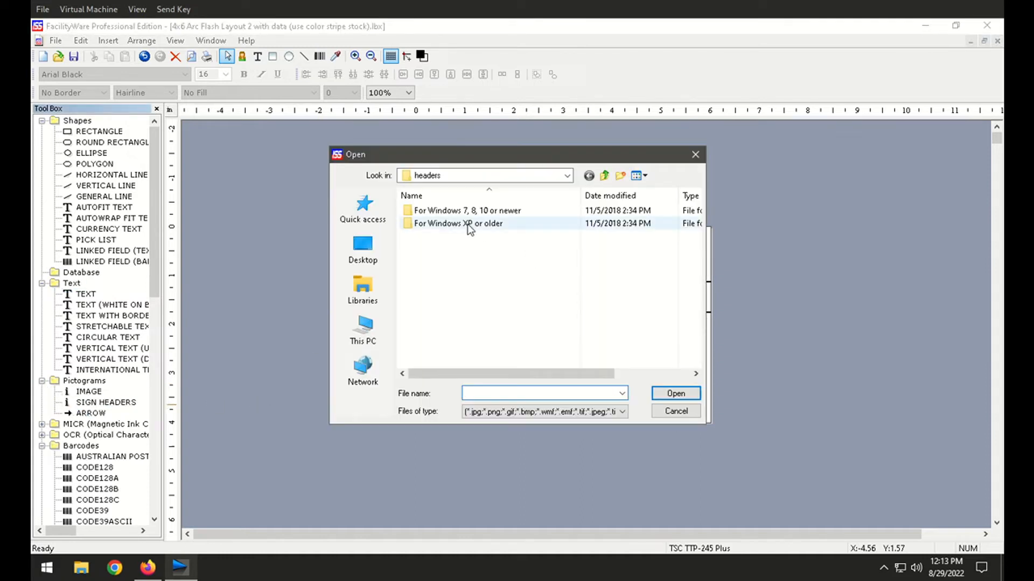
{"action": "double_click", "coordinate": [467, 212]}
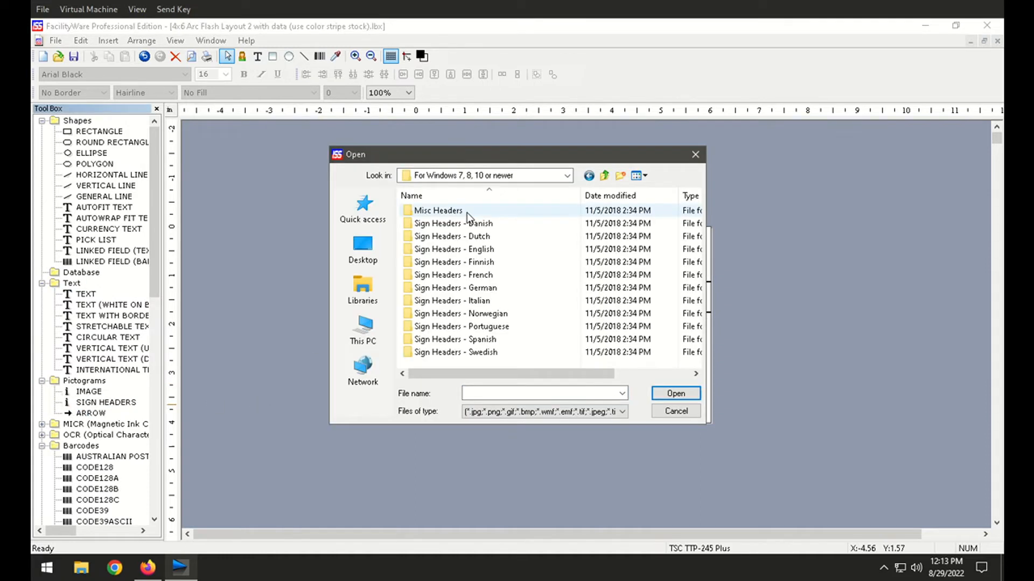
{"action": "double_click", "coordinate": [478, 251]}
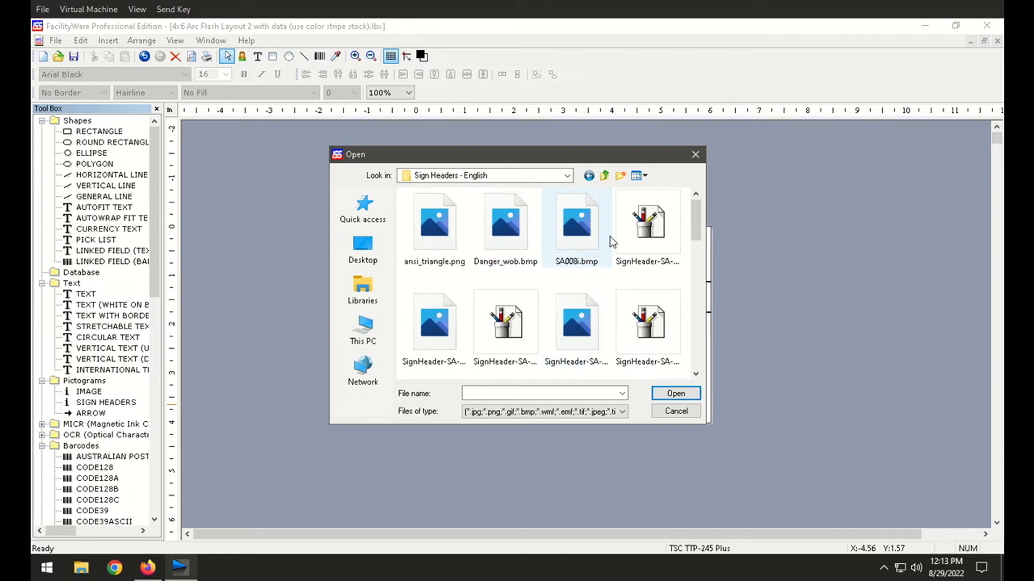
{"action": "left_click", "coordinate": [641, 177]}
{"action": "left_click", "coordinate": [641, 176]}
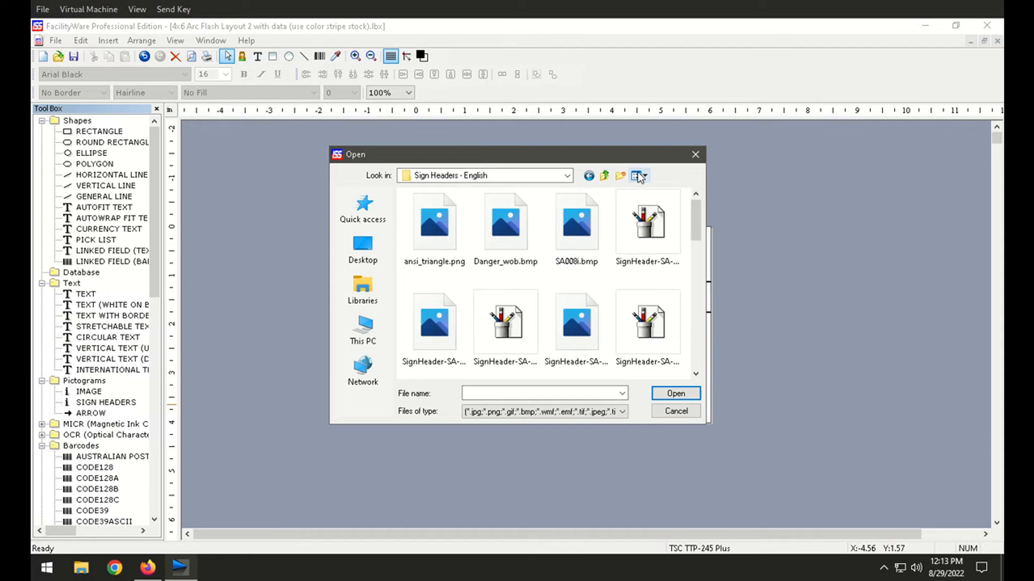
{"action": "double_click", "coordinate": [506, 240]}
Move the DANGER header into the blank area above the heading and resize it to span nearly the full label width
{"action": "left_click_drag", "start_coordinate": [574, 222], "coordinate": [464, 273]}
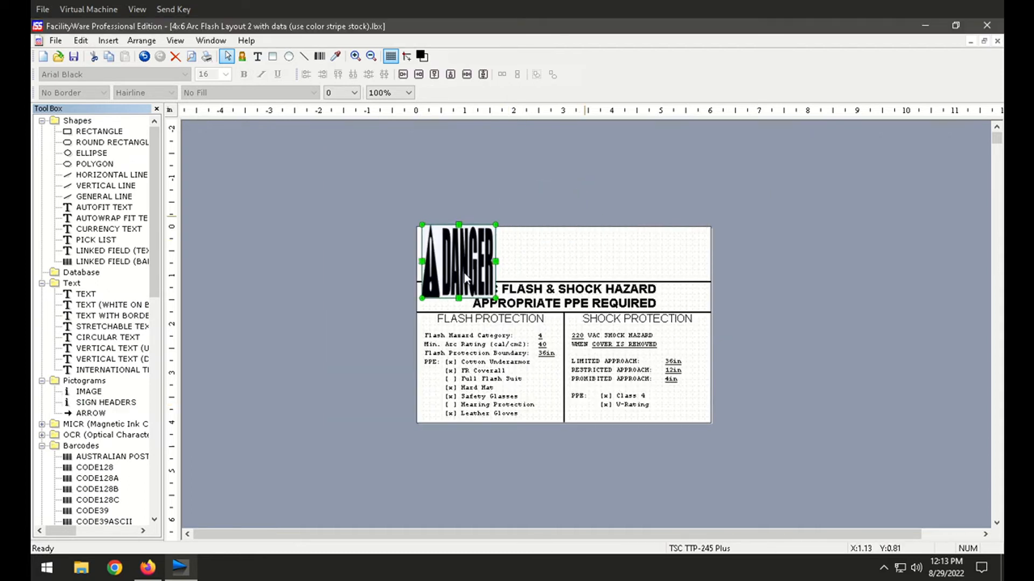
{"action": "left_click_drag", "start_coordinate": [495, 304], "coordinate": [703, 275]}
{"action": "left_click", "coordinate": [614, 185]}
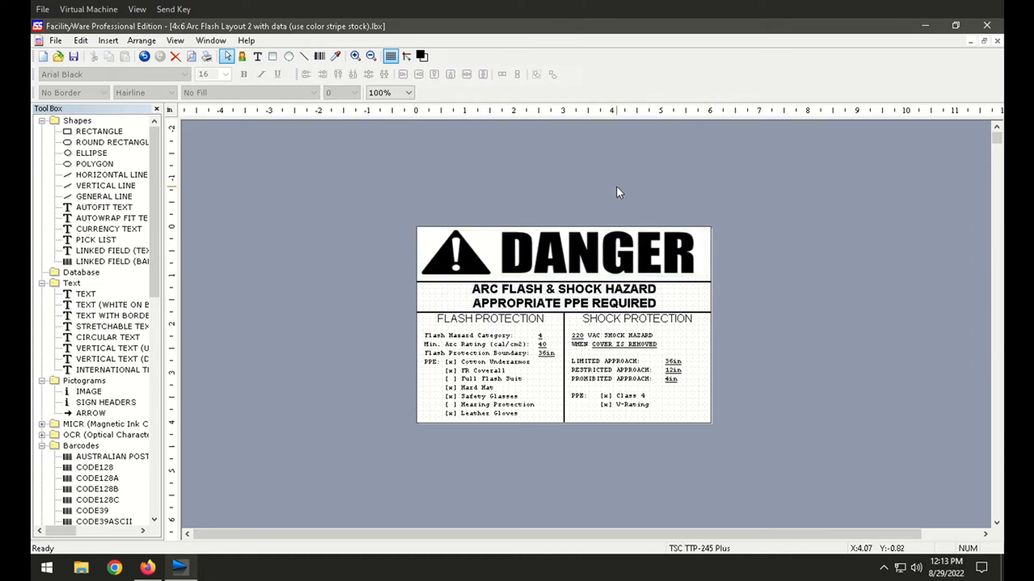
{"action": "left_click", "coordinate": [487, 253]}
{"action": "left_click_drag", "start_coordinate": [421, 275], "coordinate": [437, 275]}
{"action": "mouse_move", "coordinate": [537, 260]}
{"action": "left_mouse_down"}
{"action": "mouse_move", "coordinate": [523, 264]}
{"action": "mouse_move", "coordinate": [534, 259]}
{"action": "left_mouse_up"}
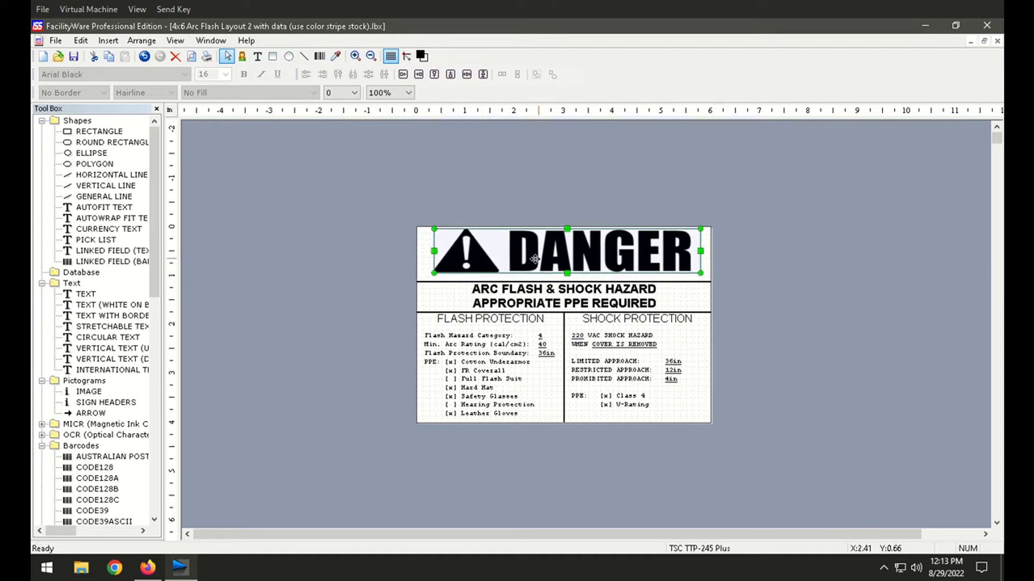
{"action": "left_click", "coordinate": [532, 211]}
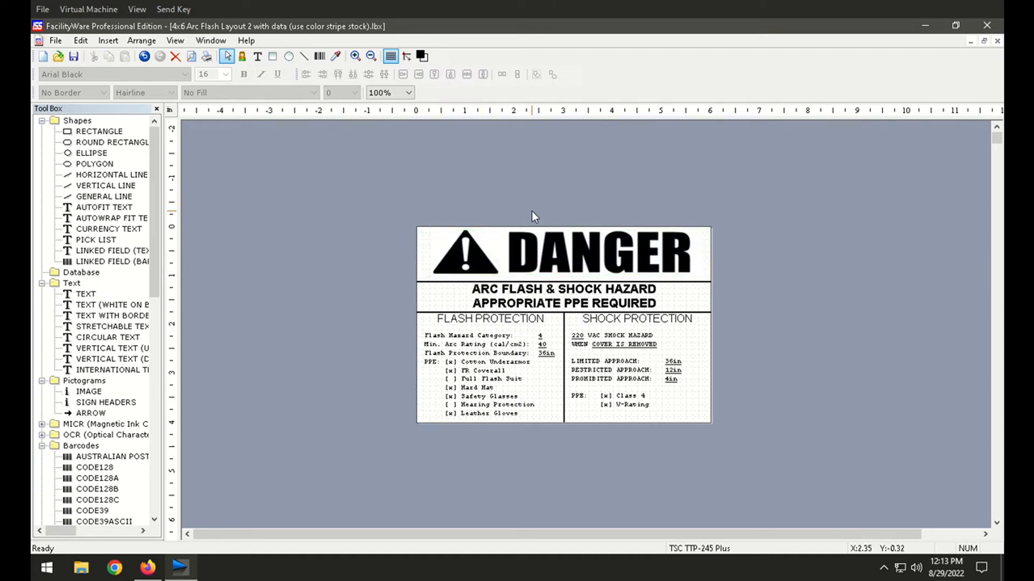
Examine the editable text of the Flash Protection and Shock Protection blocks, closing their properties without making changes
{"action": "double_click", "coordinate": [482, 357]}
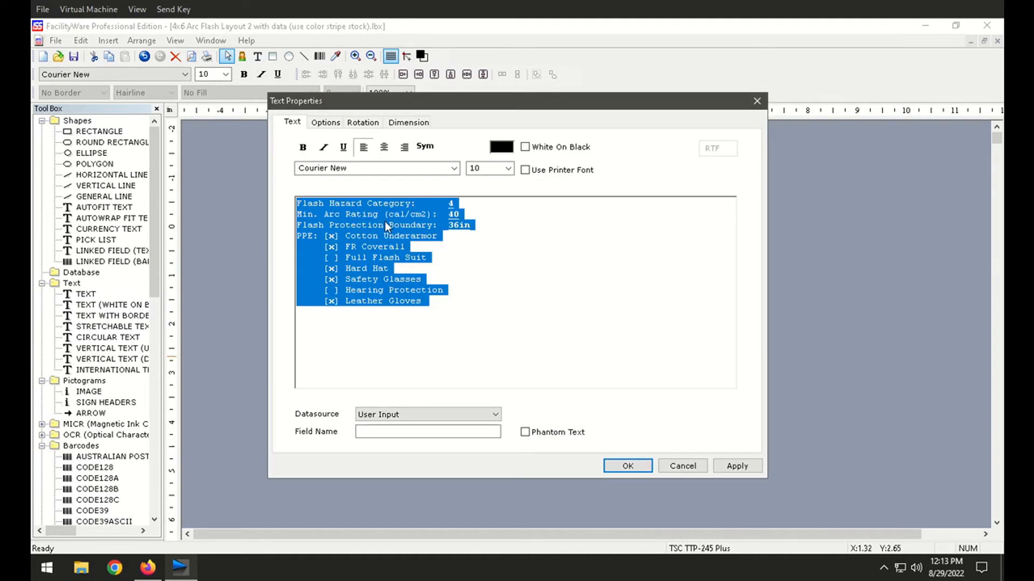
{"action": "left_click", "coordinate": [459, 242]}
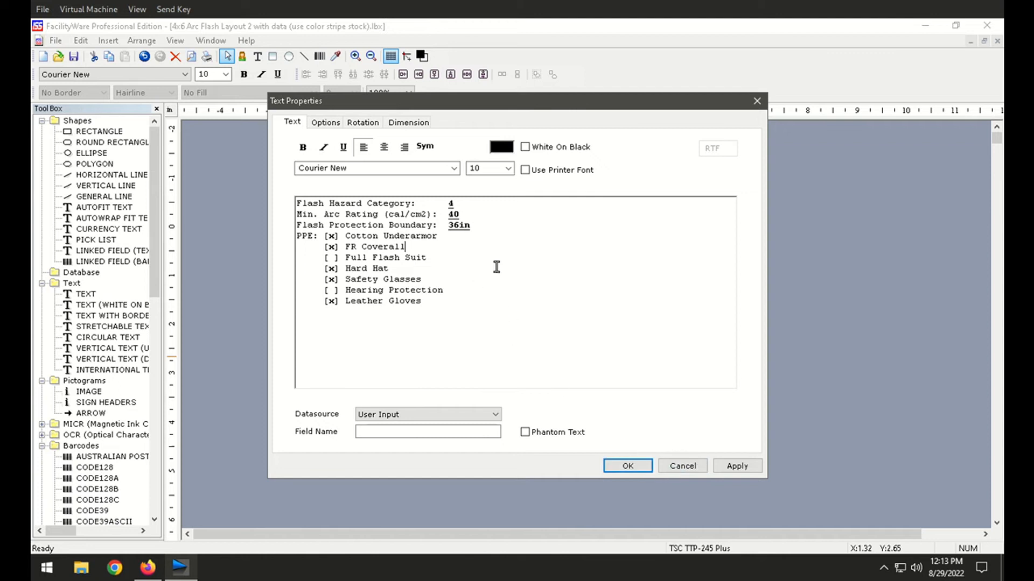
{"action": "left_click", "coordinate": [671, 468]}
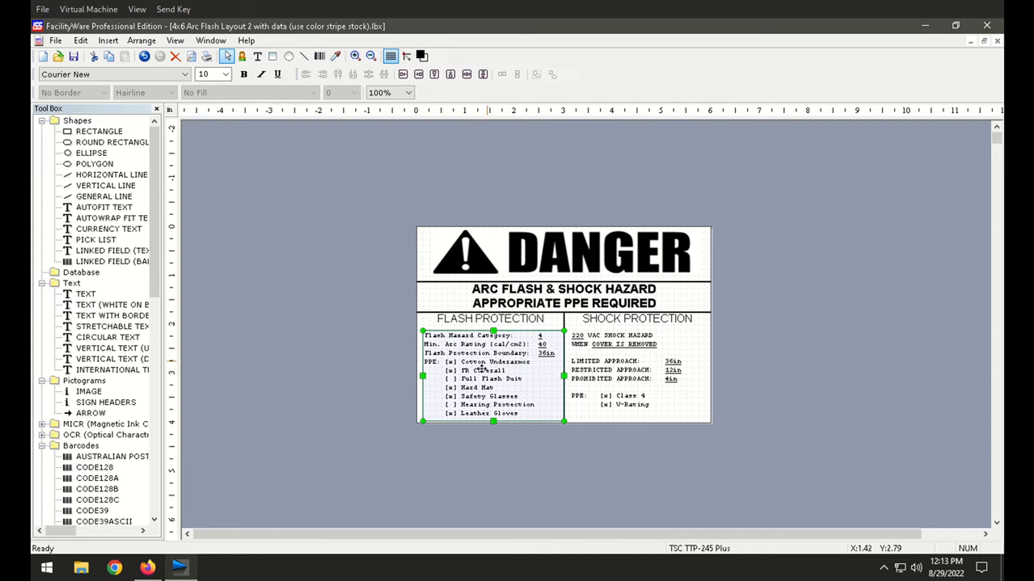
{"action": "left_click", "coordinate": [580, 376]}
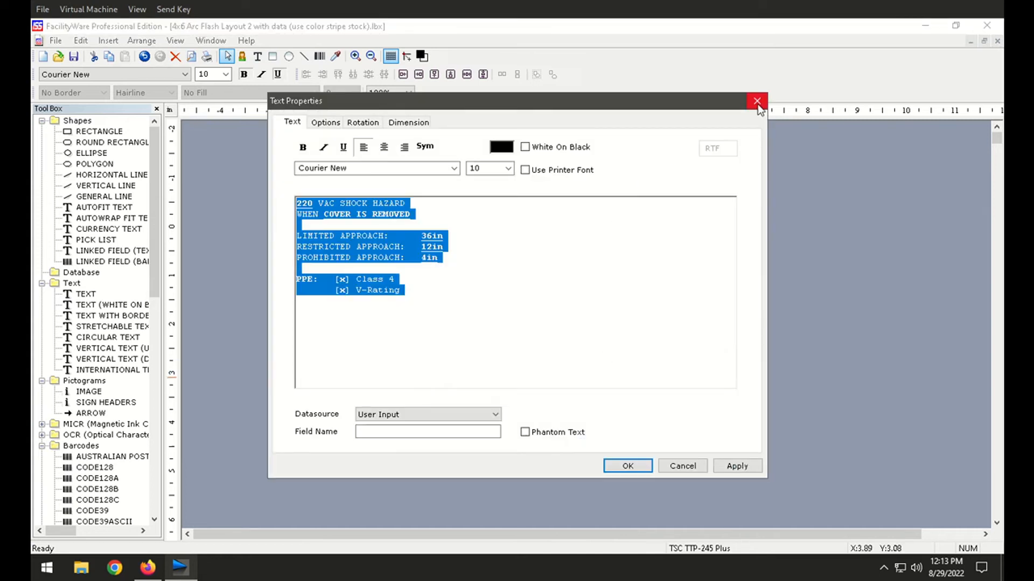
{"action": "left_click", "coordinate": [757, 102]}
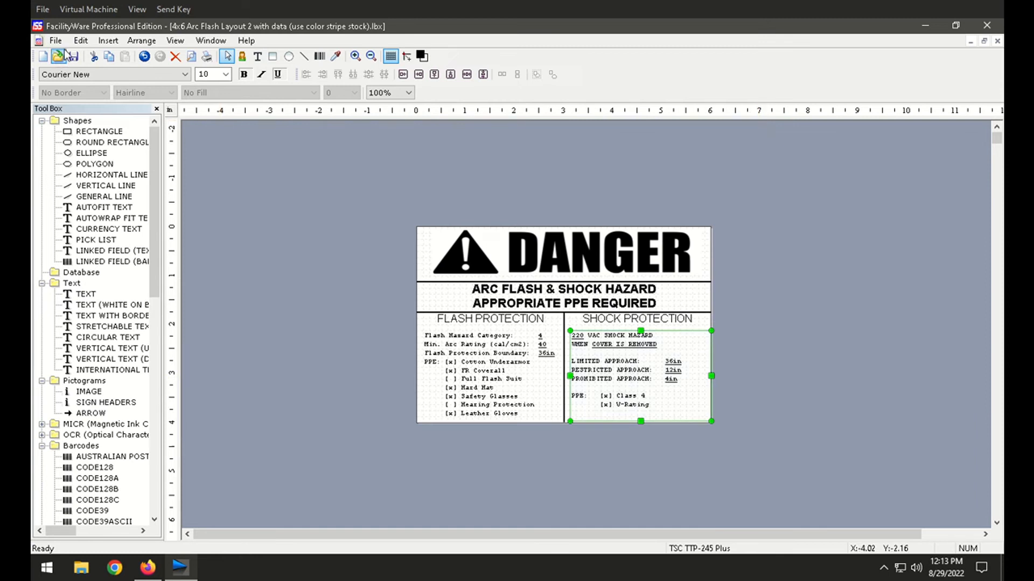
Open the pre-made template "4x6 Arc Flash Layout 3.lbx" from the Basic Arc Flash Labels folder
{"action": "left_click", "coordinate": [43, 56]}
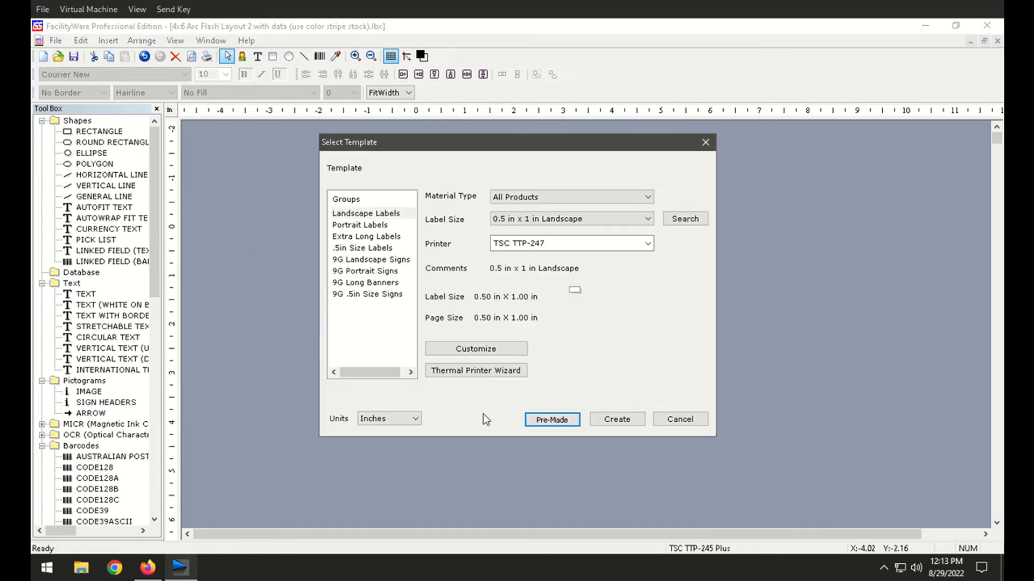
{"action": "left_click", "coordinate": [550, 421]}
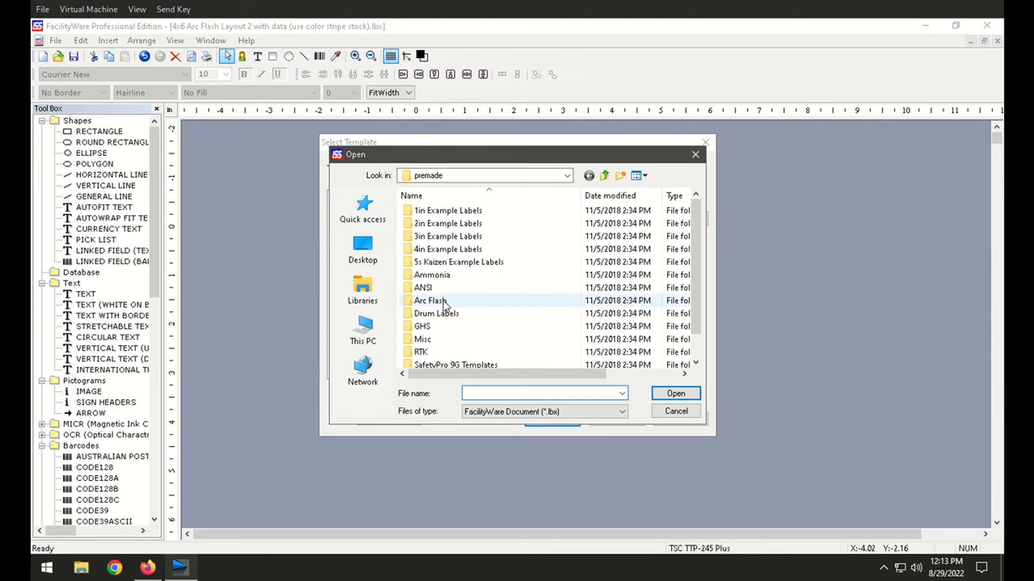
{"action": "double_click", "coordinate": [444, 301]}
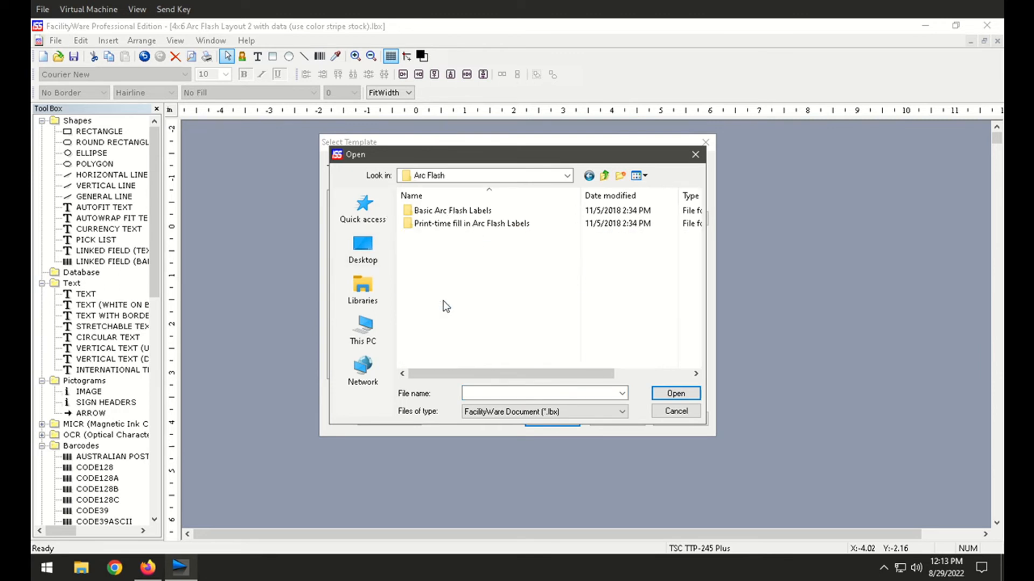
{"action": "double_click", "coordinate": [430, 216]}
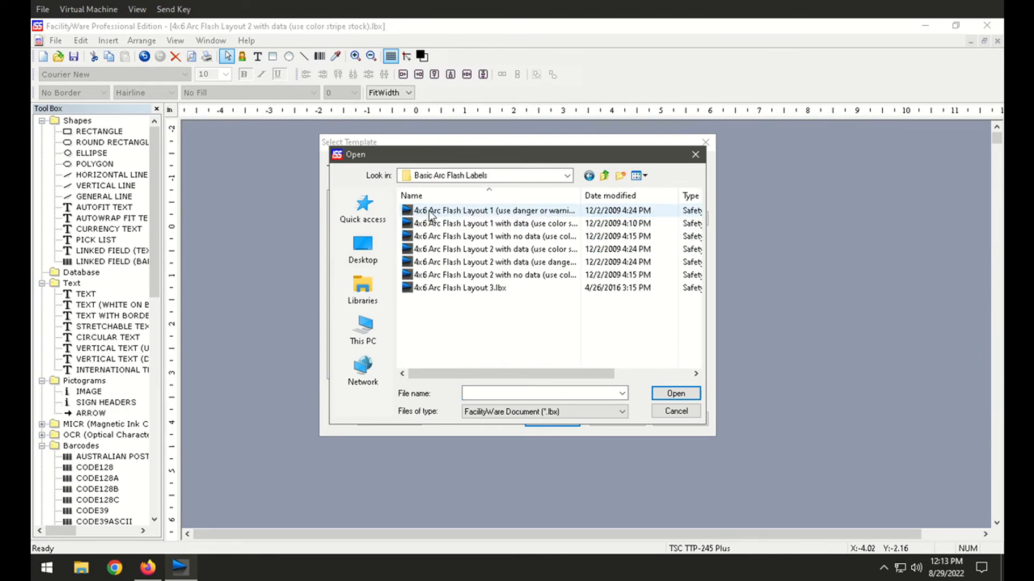
{"action": "double_click", "coordinate": [467, 288]}
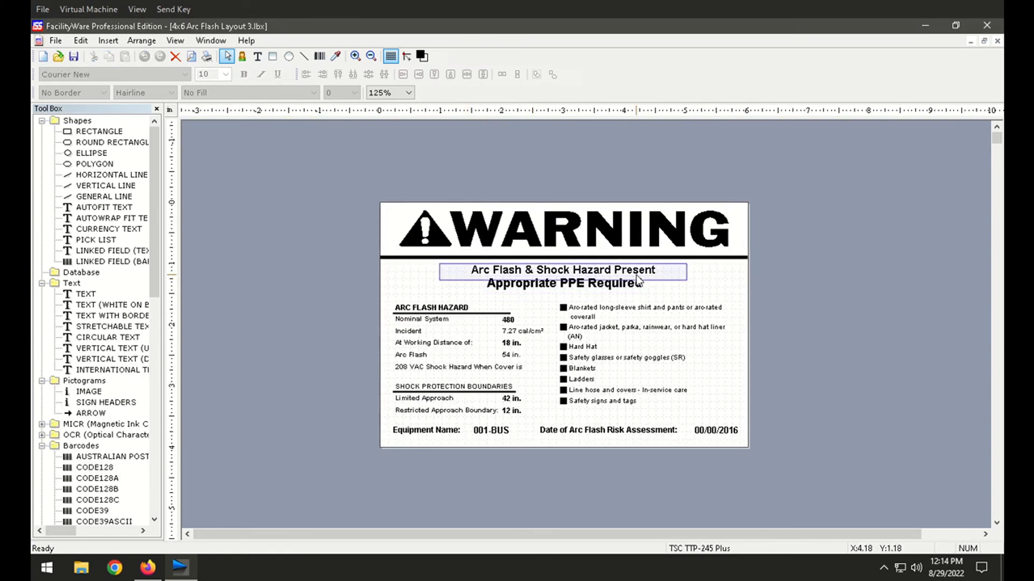
Examine the text properties of the Nominal System value and close them without making changes
{"action": "left_click", "coordinate": [512, 324]}
{"action": "double_click", "coordinate": [512, 325]}
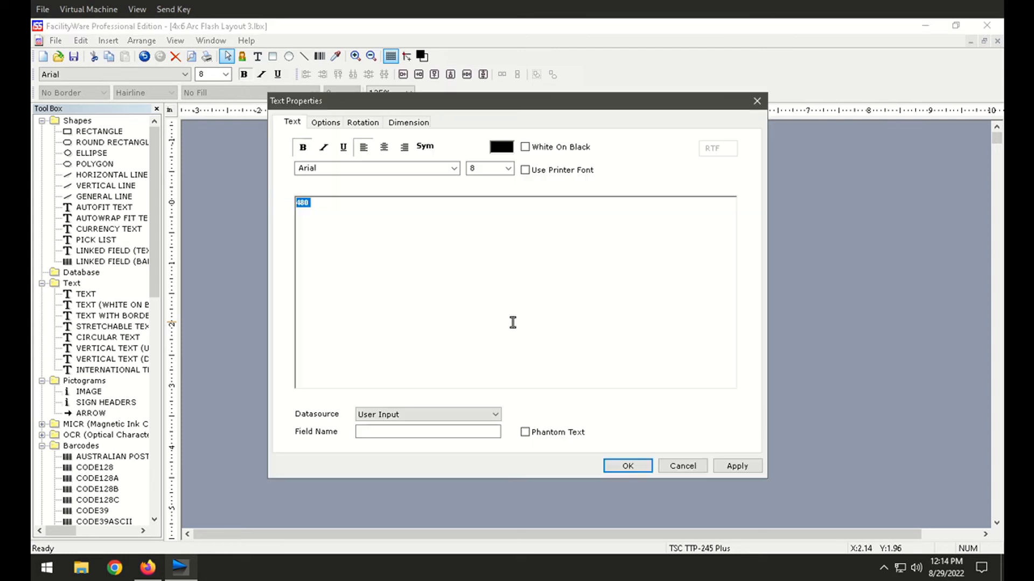
{"action": "left_click", "coordinate": [681, 466]}
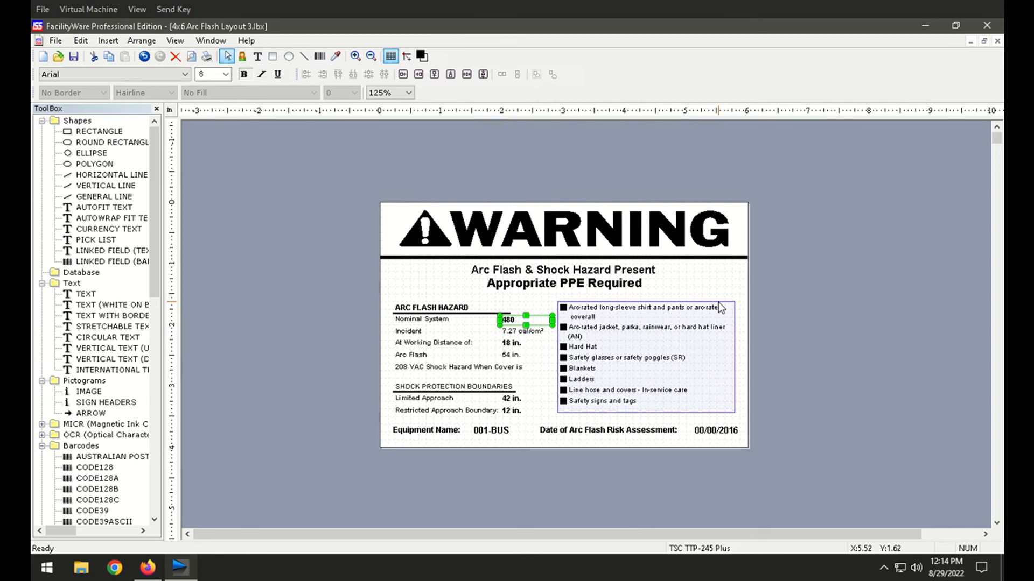
{"action": "left_click", "coordinate": [822, 334]}
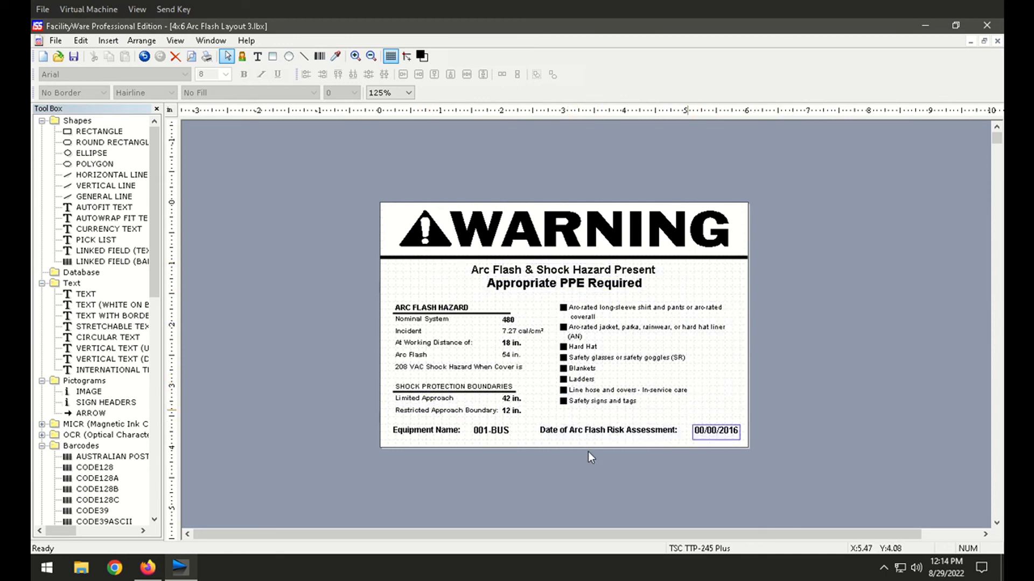
Delete the "Date of Arc Flash Risk Assessment:" text and its date value from the label
{"action": "left_click_drag", "start_coordinate": [781, 451], "coordinate": [533, 422]}
{"action": "key", "text": "Delete"}
{"action": "left_click", "coordinate": [641, 431]}
{"action": "key", "text": "Delete"}
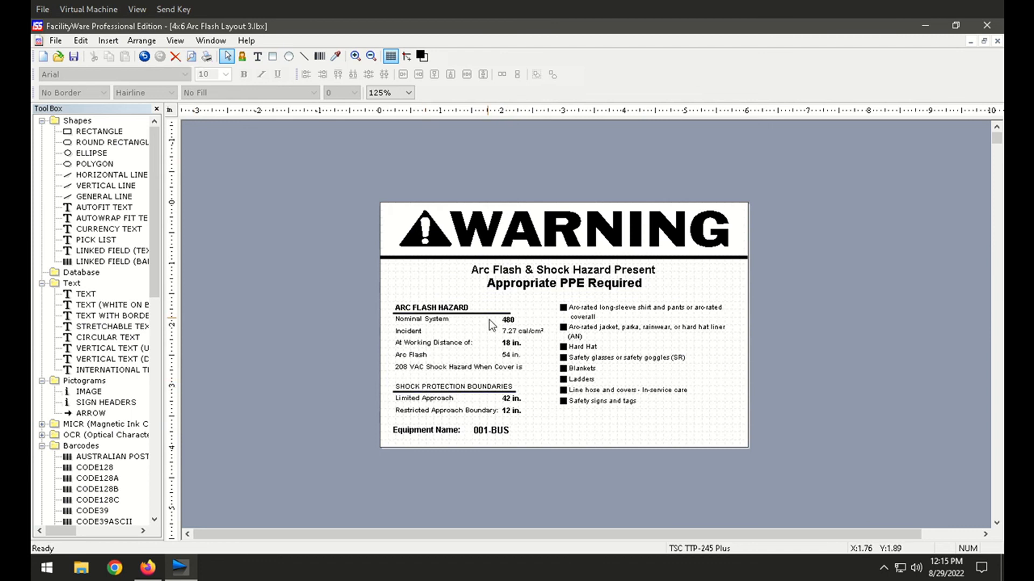
Undo the deletion of the "Date of Arc Flash Risk Assessment:" text and its date value
{"action": "key", "text": "ctrl+z"}
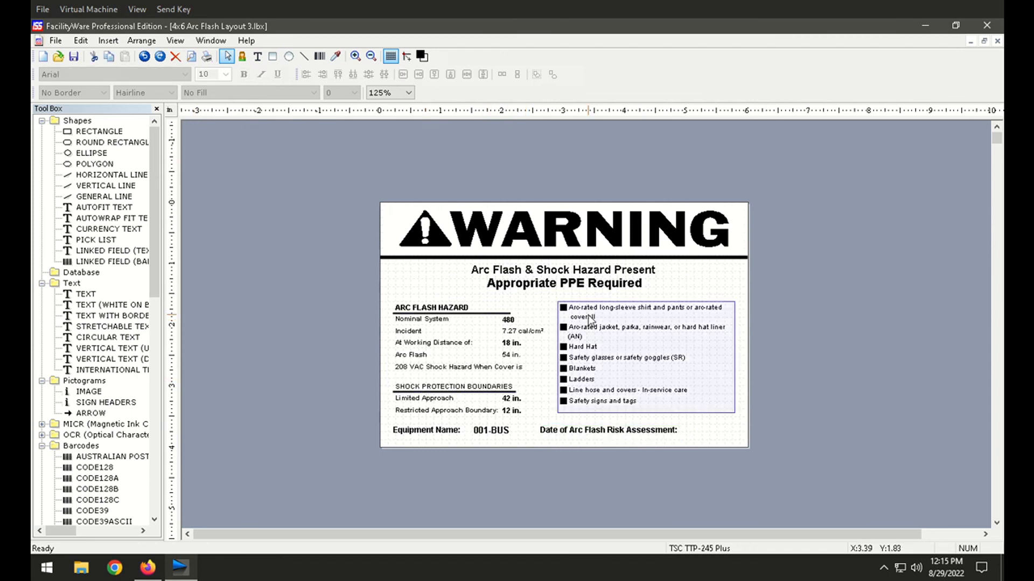
{"action": "key", "text": "ctrl+z"}
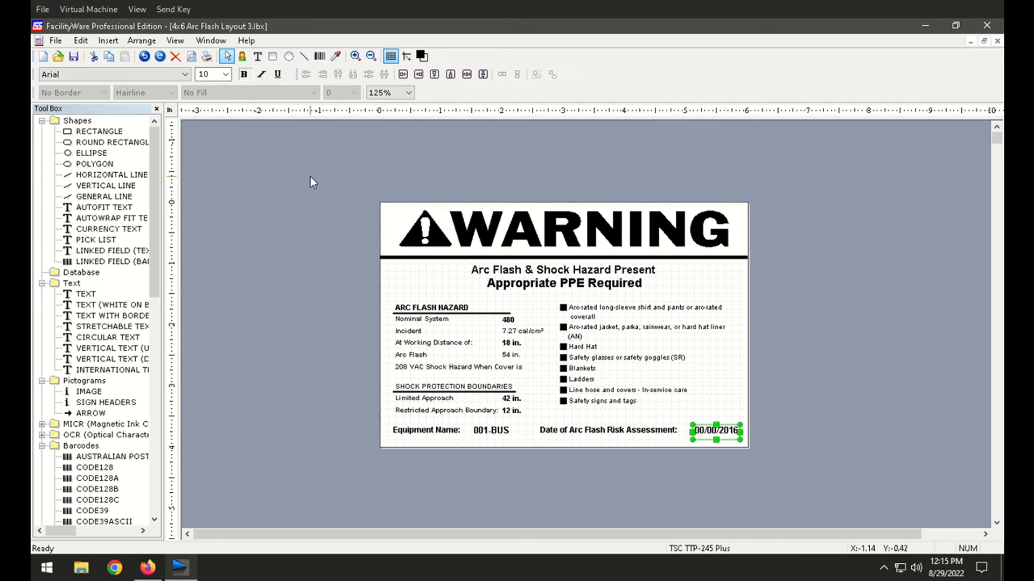
View the open label "4x6 Arc Flash Layout 1 (use danger or warning header stock).lbx", then return to "4x6 Arc Flash Layout 3.lbx"
{"action": "left_click", "coordinate": [210, 40]}
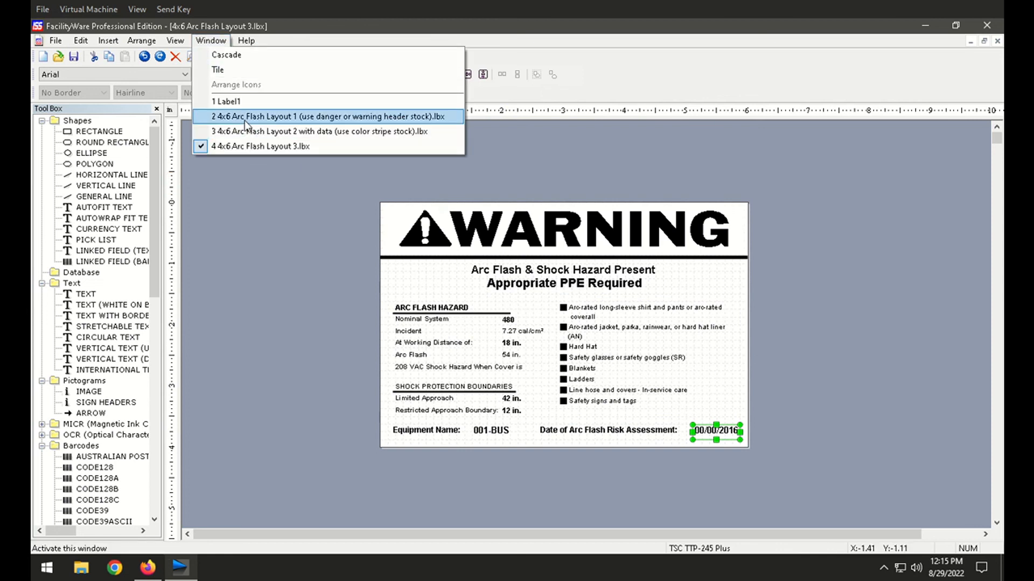
{"action": "left_click", "coordinate": [244, 119]}
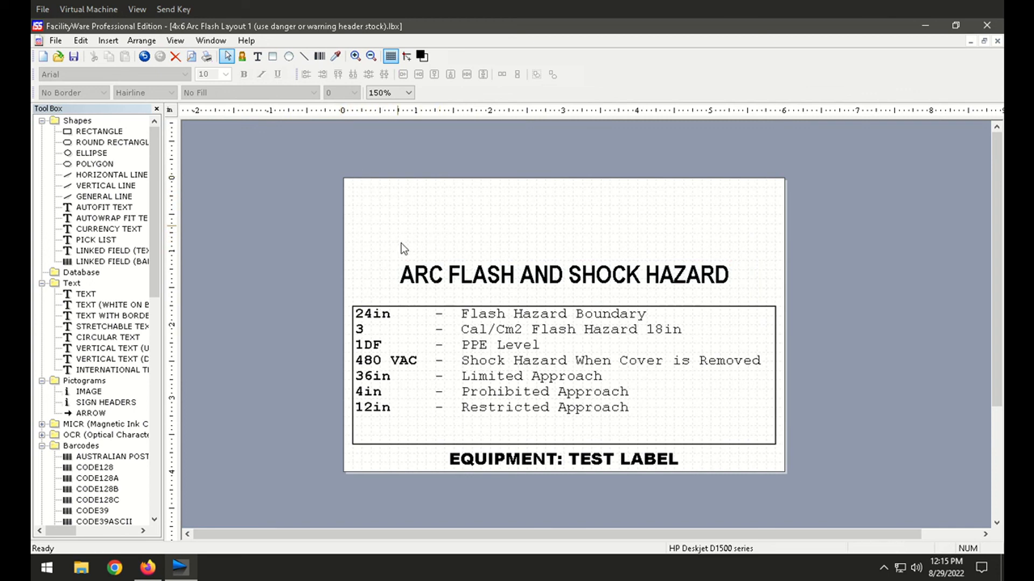
{"action": "left_click", "coordinate": [210, 40]}
{"action": "left_click", "coordinate": [246, 143]}
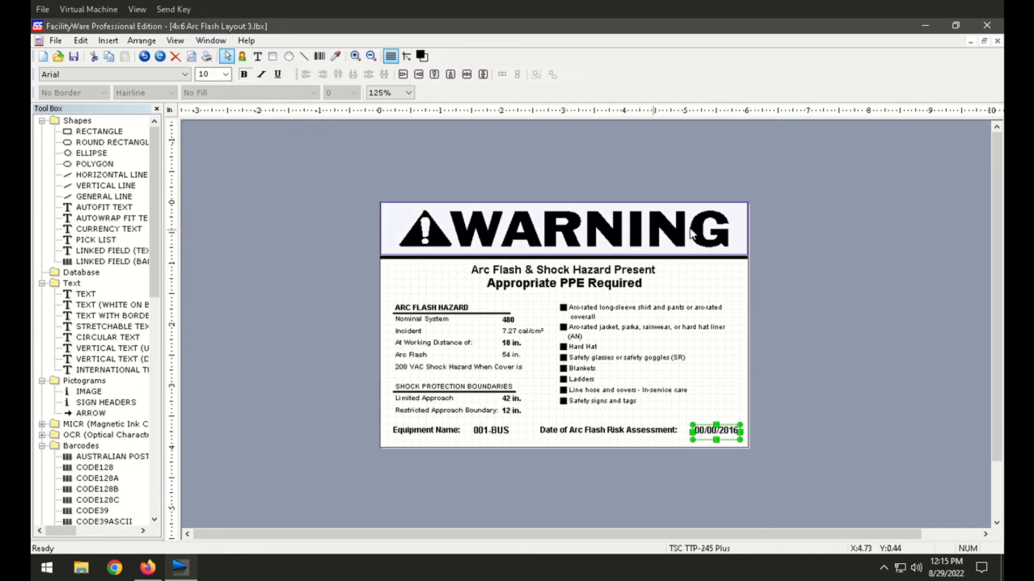
Switch to Firefox to compare the orange stripe stock with the pre-printed WARNING header stock, and return to FacilityWare's Layout 3 label
{"action": "left_click", "coordinate": [149, 571]}
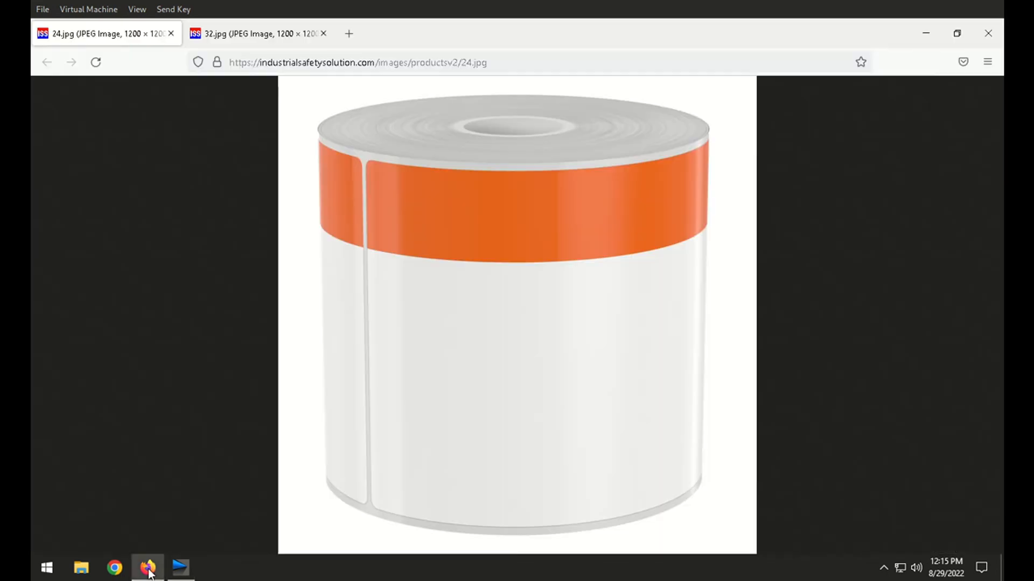
{"action": "left_click", "coordinate": [275, 36]}
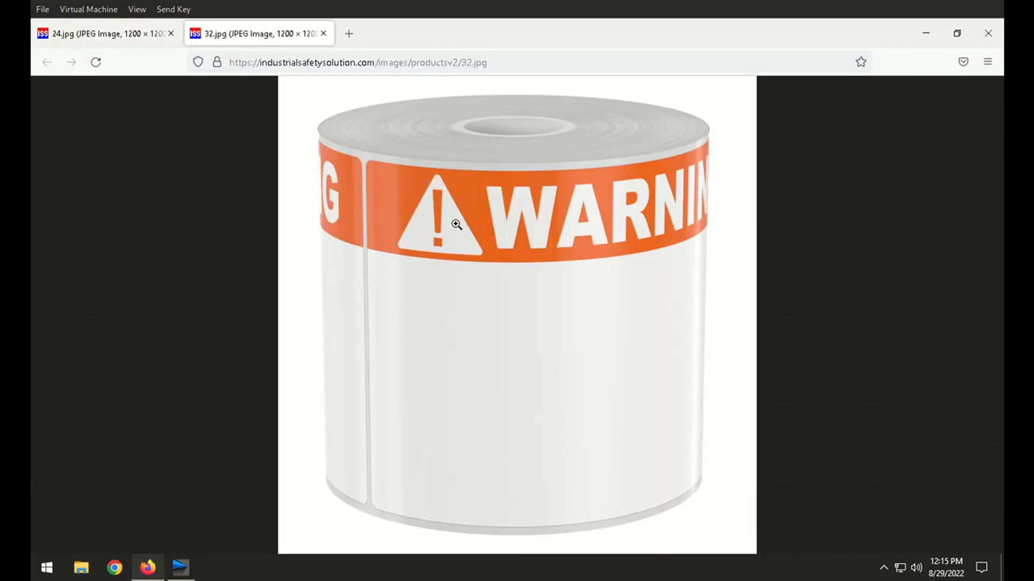
{"action": "left_click", "coordinate": [179, 569]}
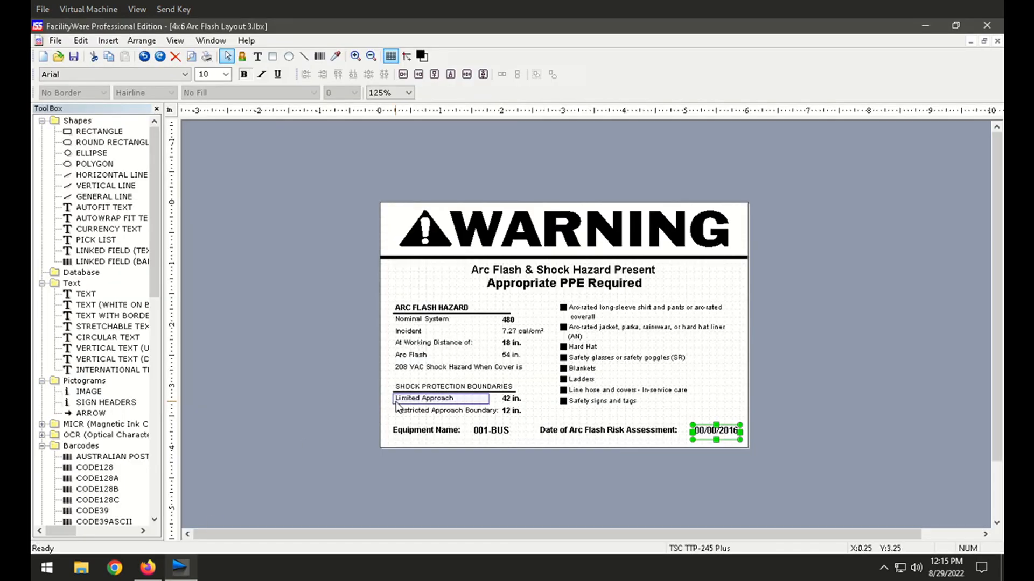